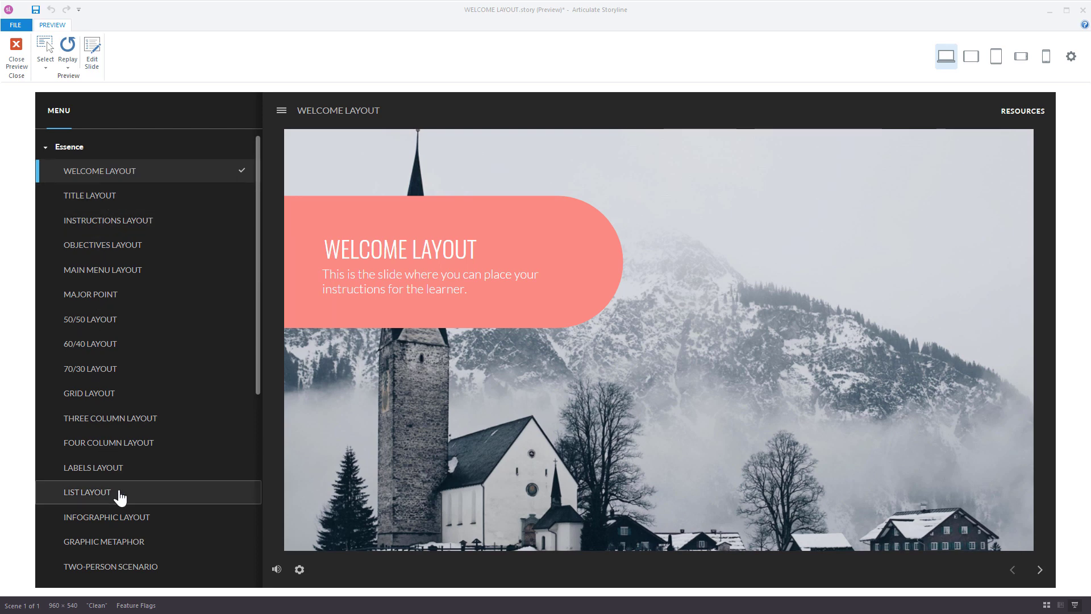
Step: Collapse and re-expand the Essence section in the preview's player menu
mouse_move(258, 246)
mouse_down()
mouse_move(260, 523)
mouse_move(257, 244)
mouse_up()
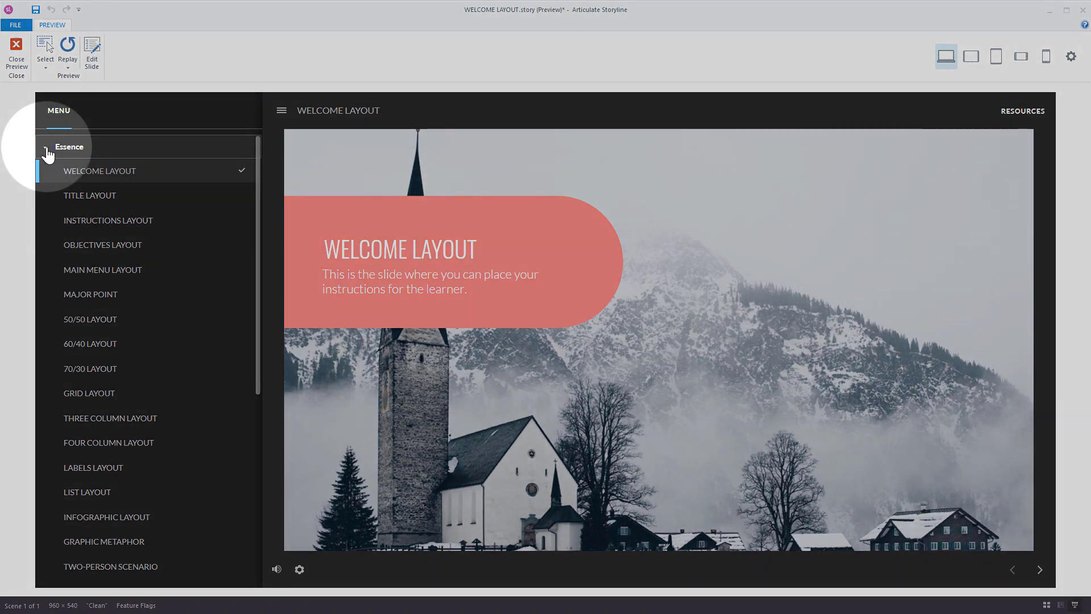
click(46, 149)
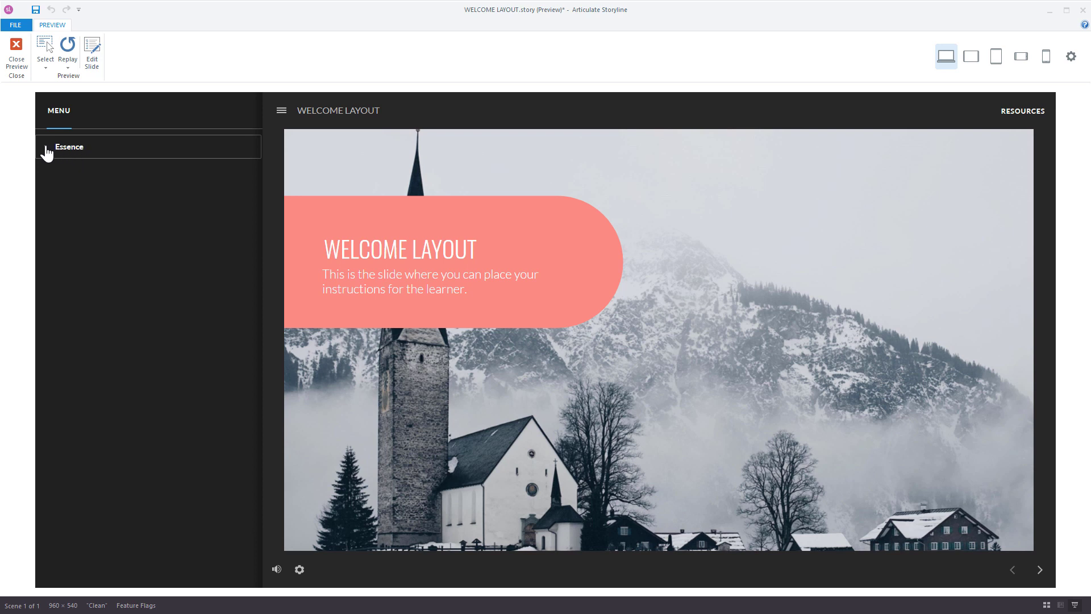
click(45, 149)
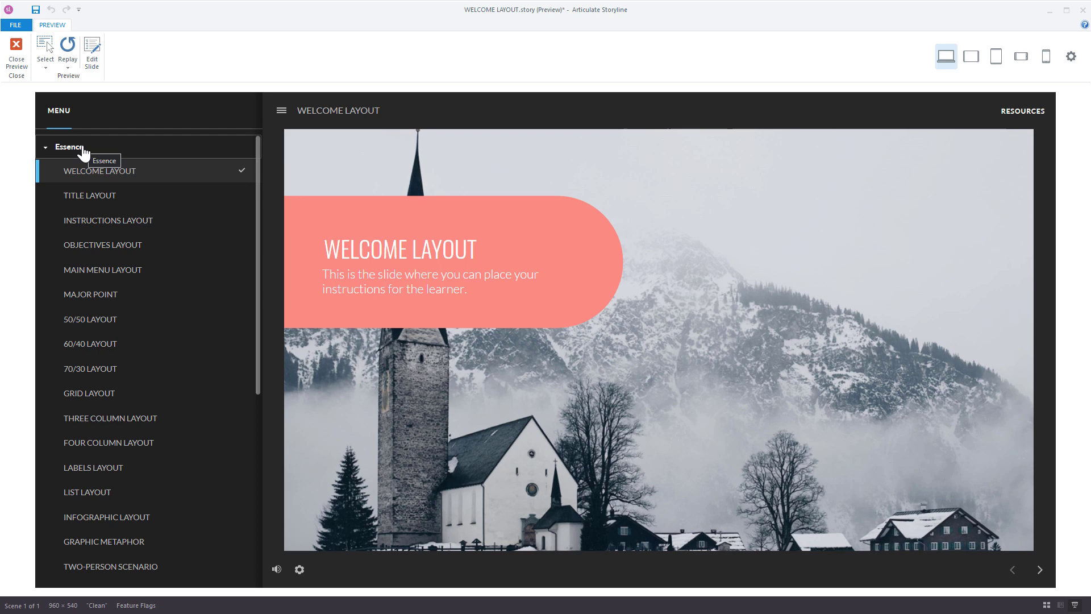
Step: Close the preview and open the Menu page of the Player settings
click(21, 56)
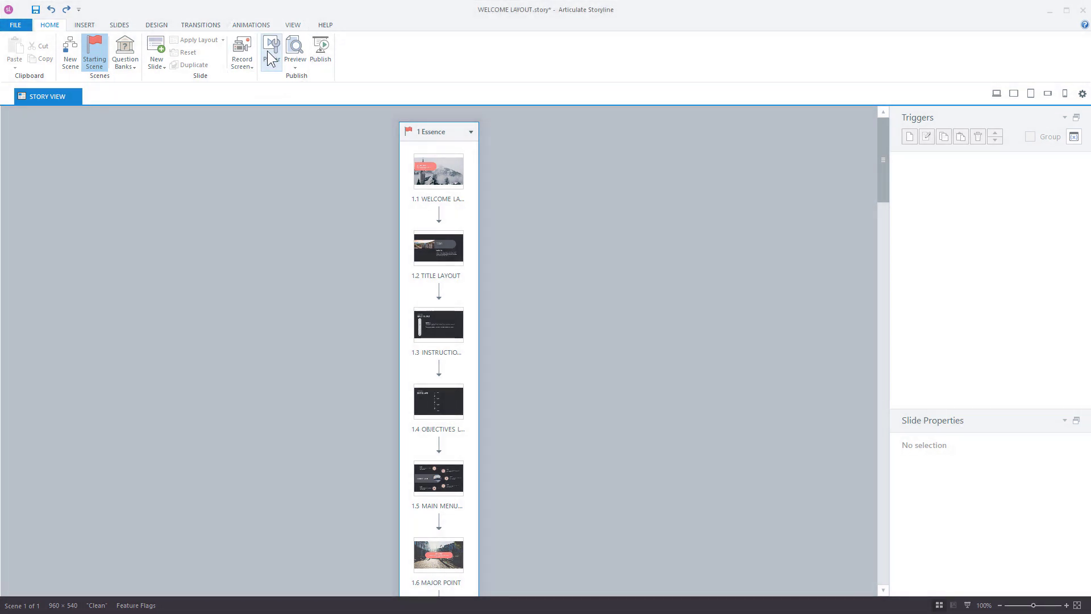
click(270, 57)
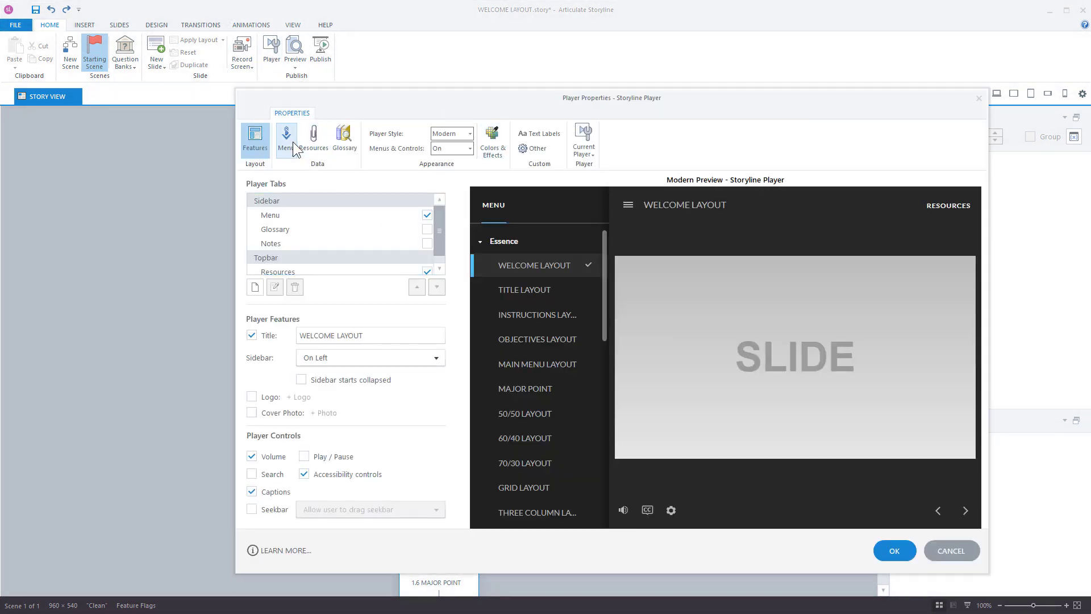
click(287, 140)
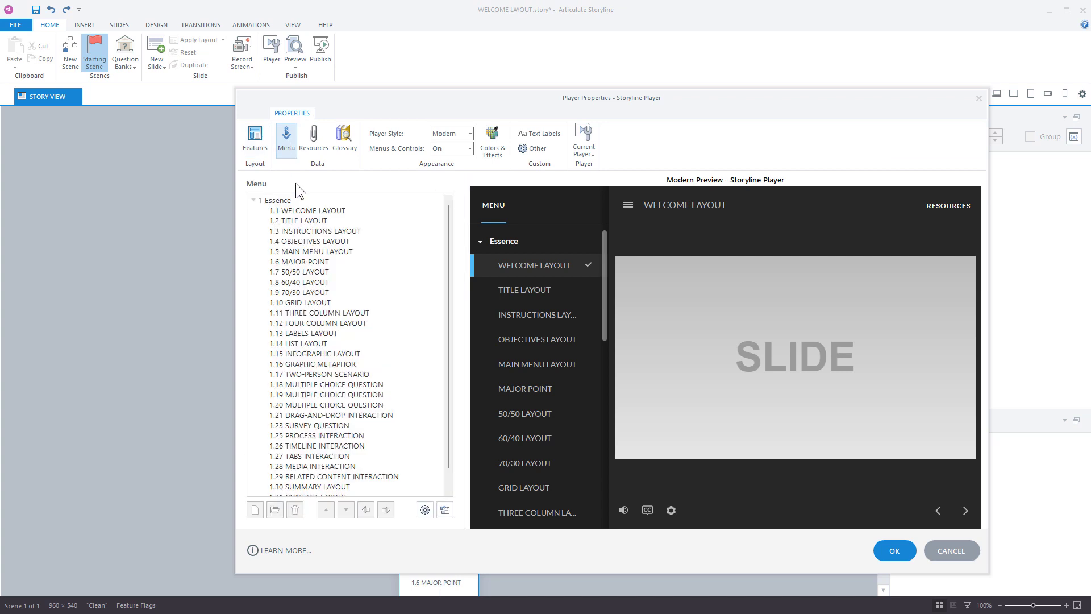
Step: Collapse and re-expand the 1 Essence entry in the menu tree, then select 1.10 GRID LAYOUT
click(253, 201)
click(255, 201)
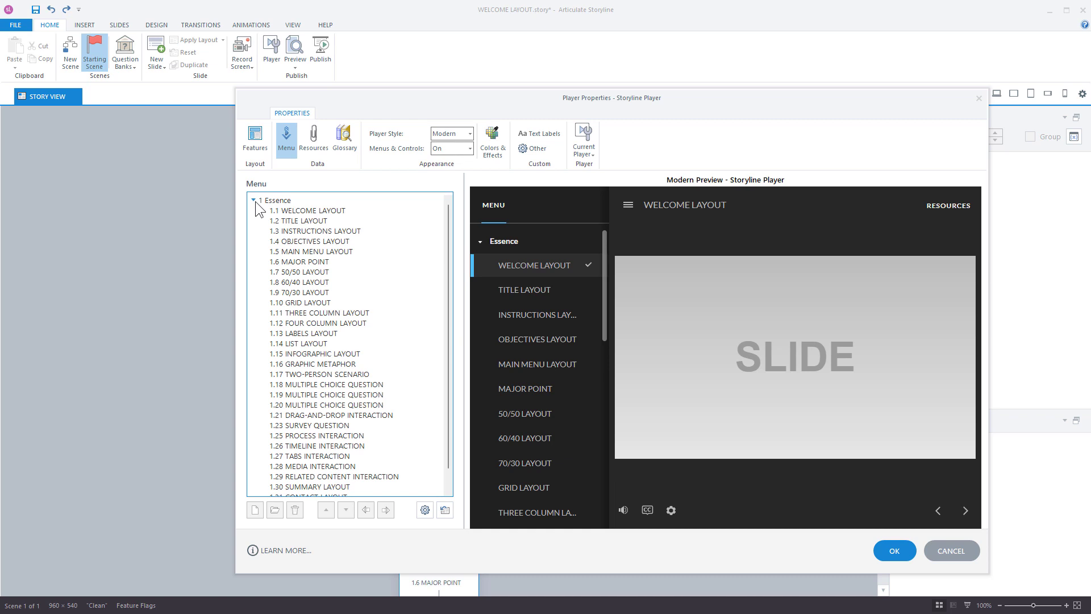
click(254, 201)
click(255, 201)
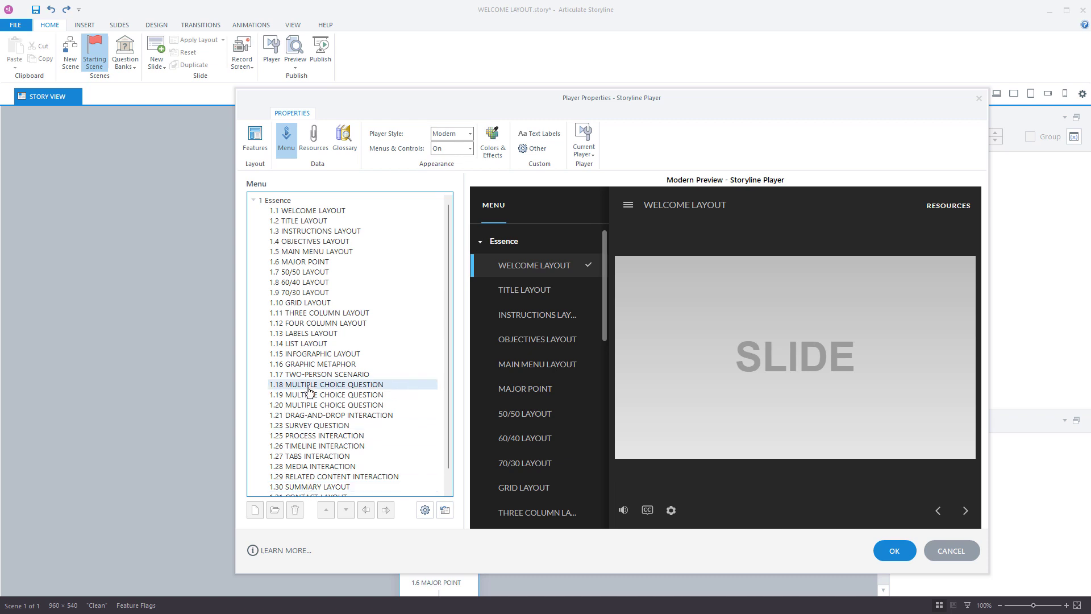
click(306, 306)
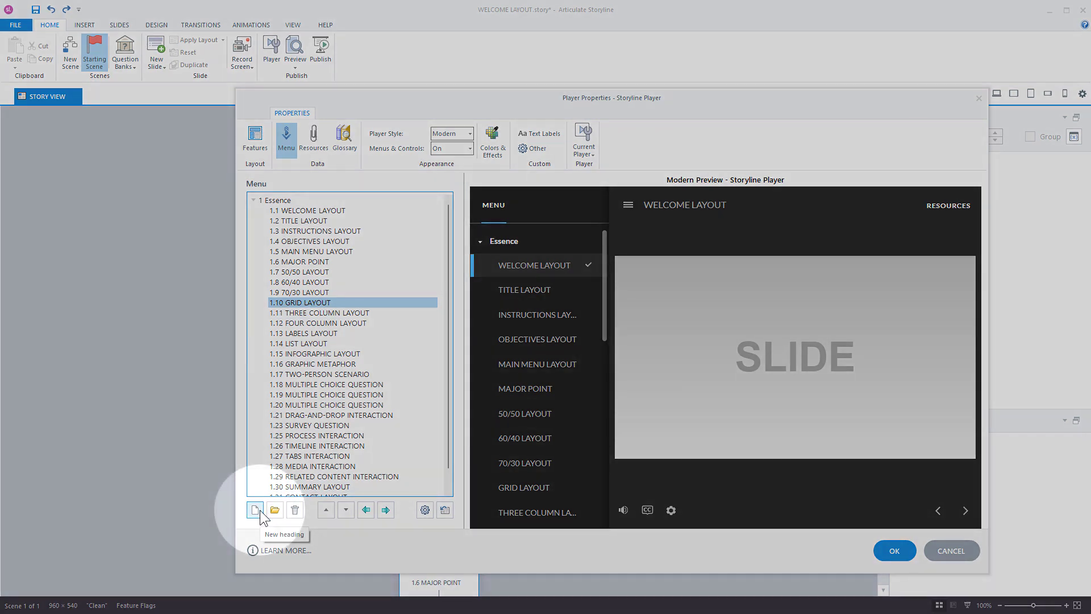
click(261, 510)
text(Sec)
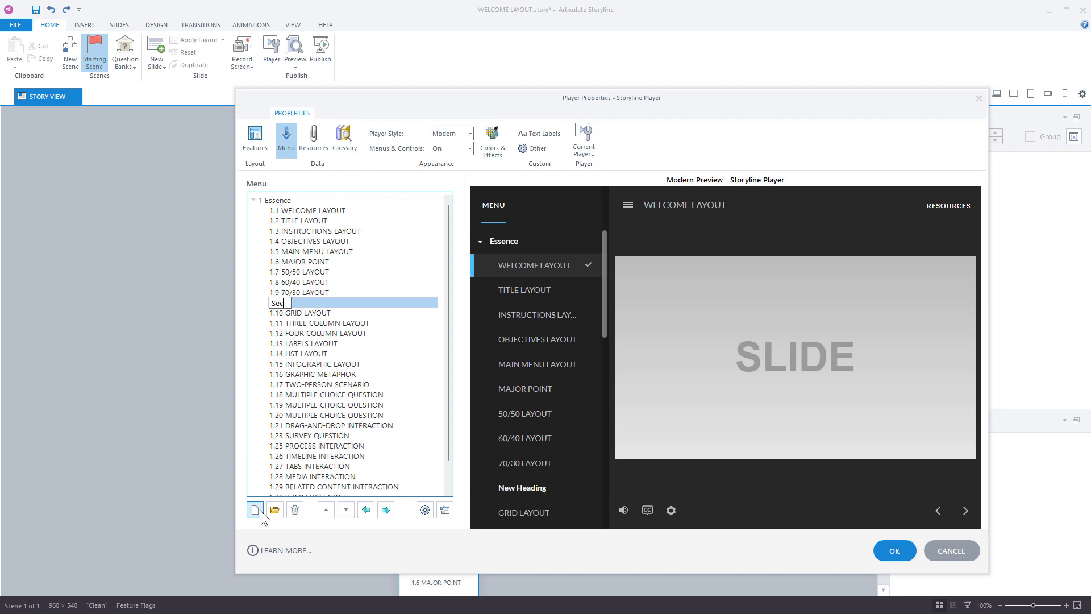
text(tion 1)
key(Return)
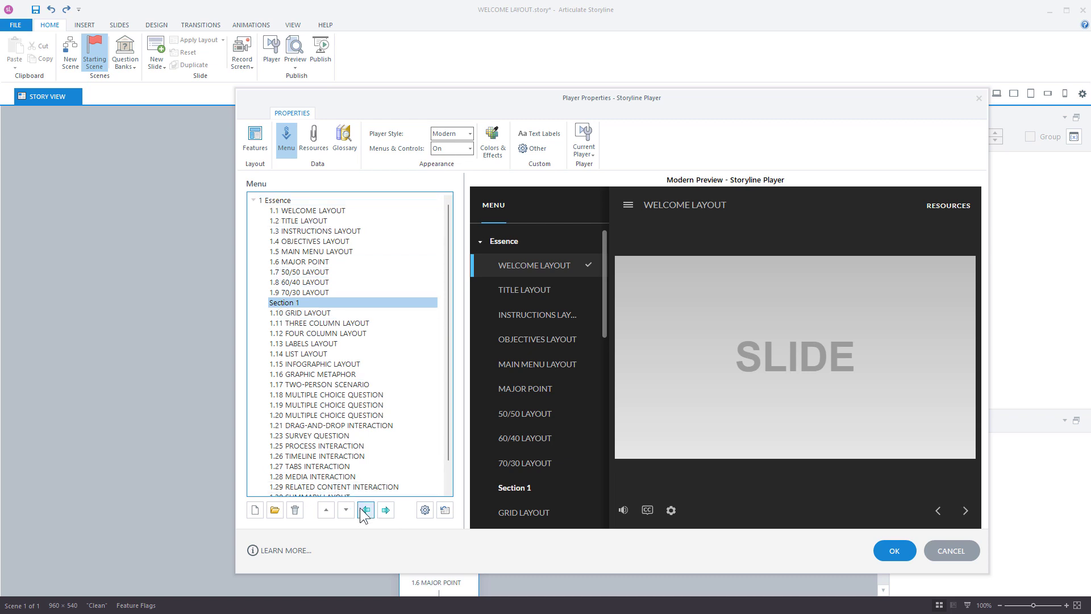
click(362, 509)
drag(447, 303, 452, 458)
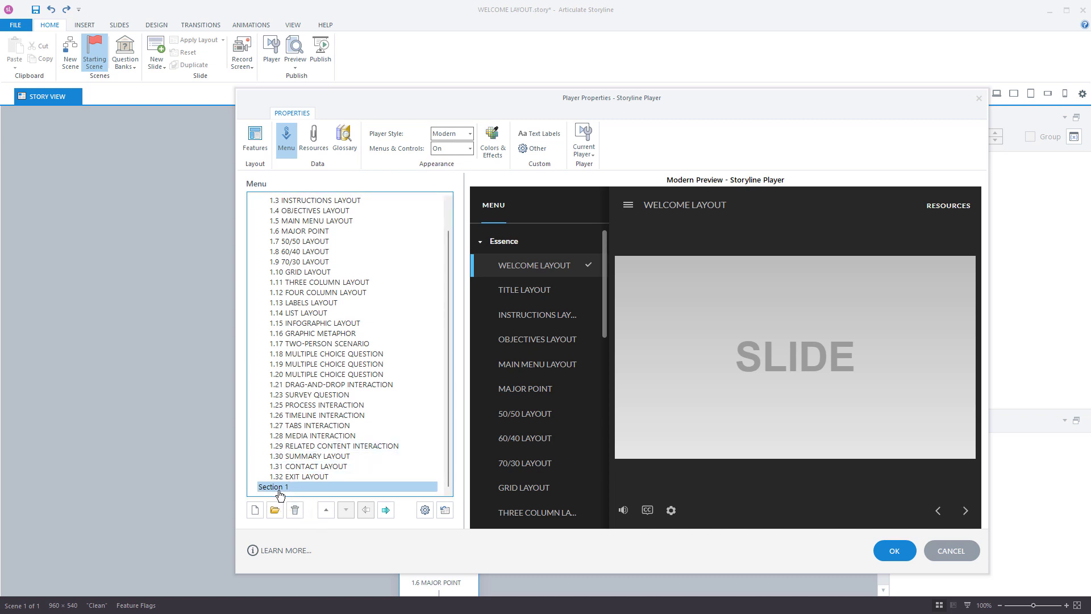
drag(279, 490, 262, 268)
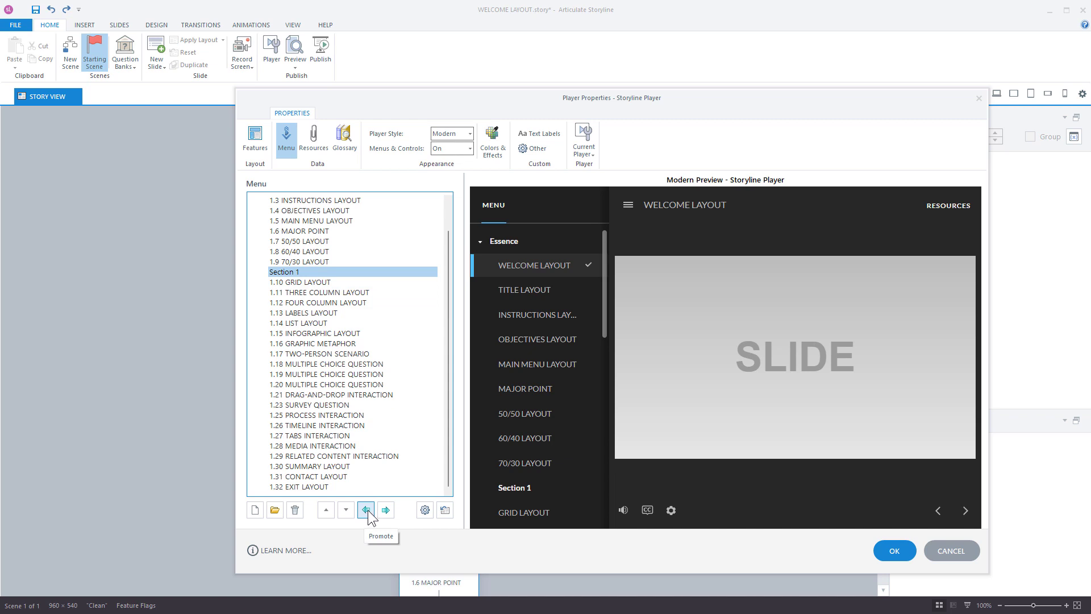
click(367, 509)
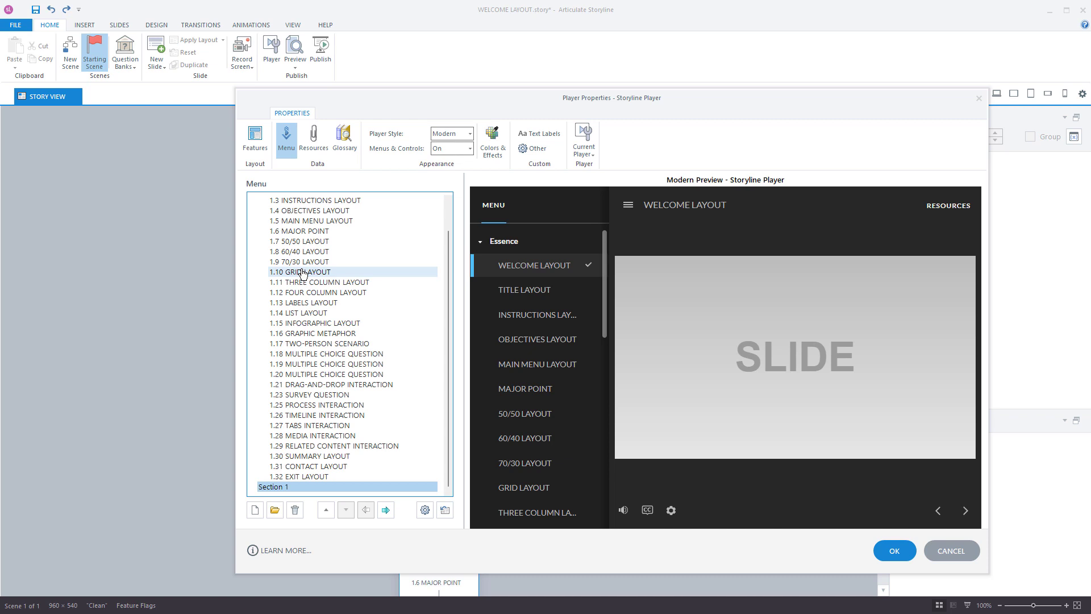
scroll(307, 340, up, 1)
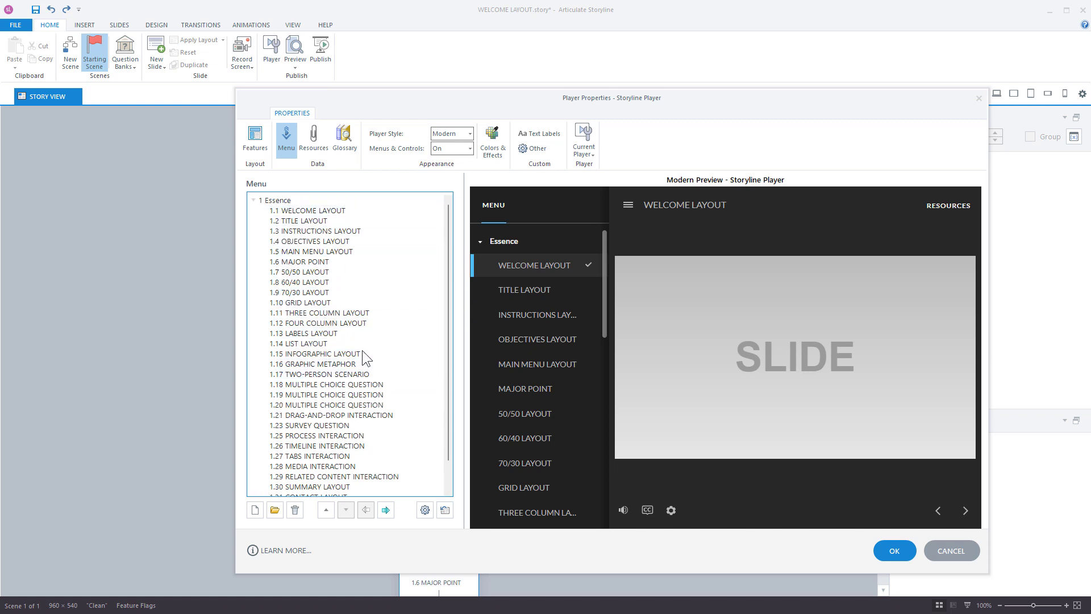
Step: Insert a new menu heading named 'Section 2' above 1.10 GRID LAYOUT
click(282, 304)
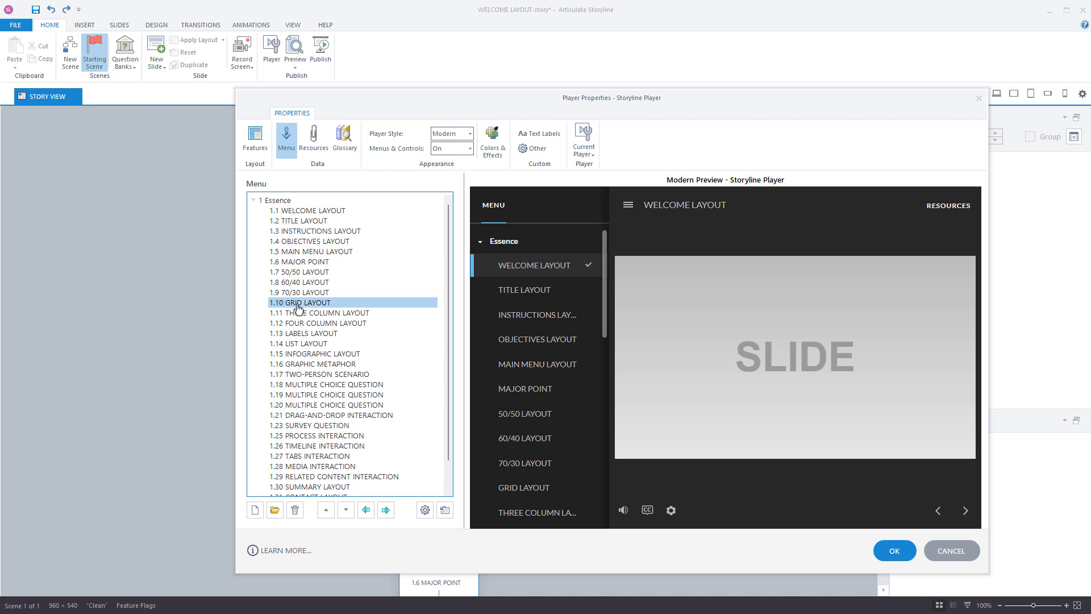
click(254, 510)
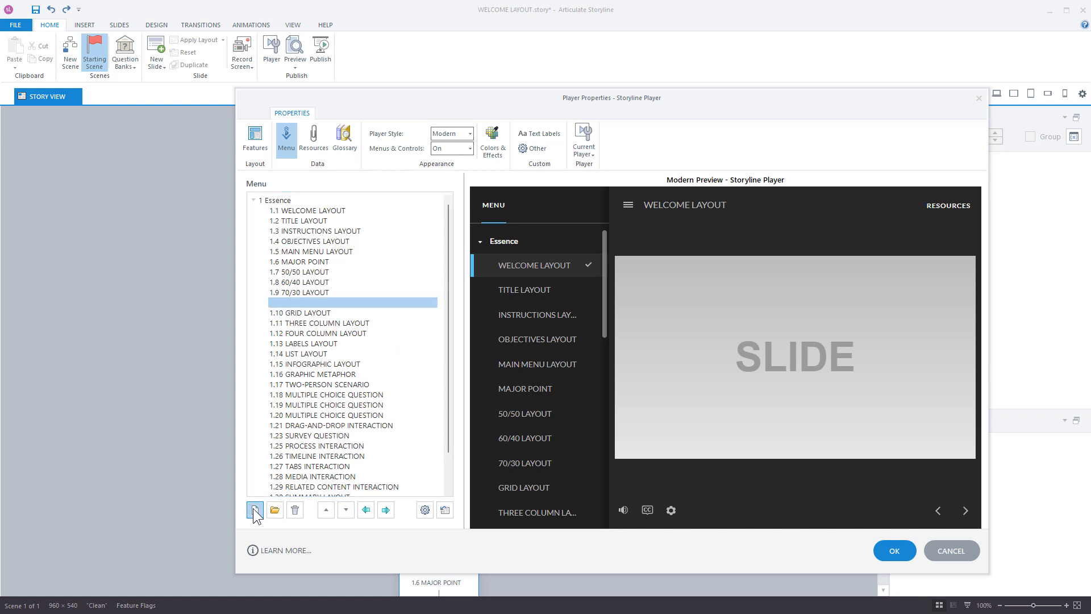
text(Section)
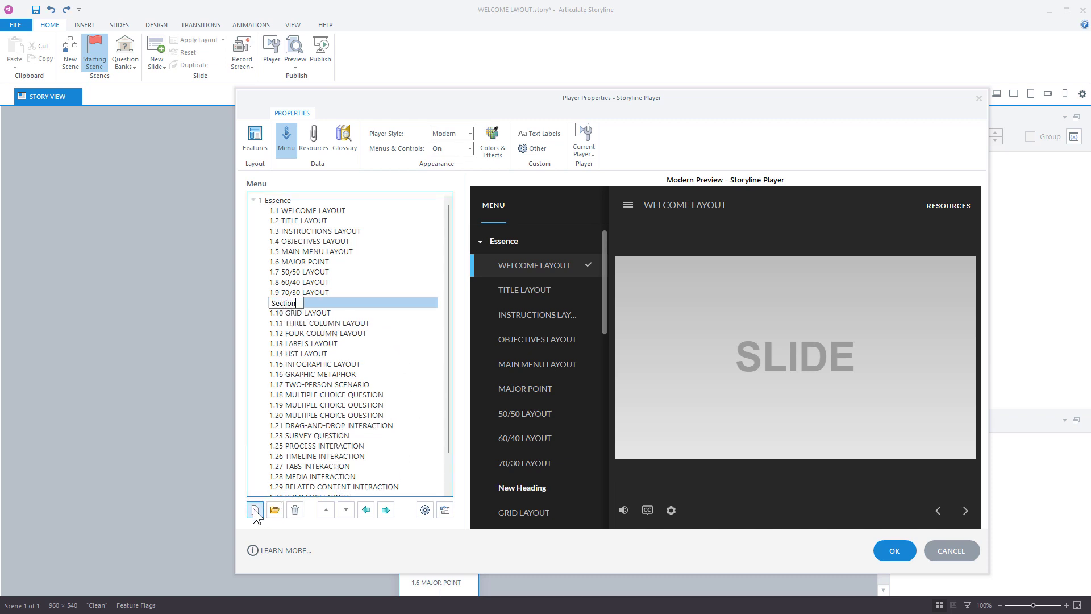
text( 2)
key(Return)
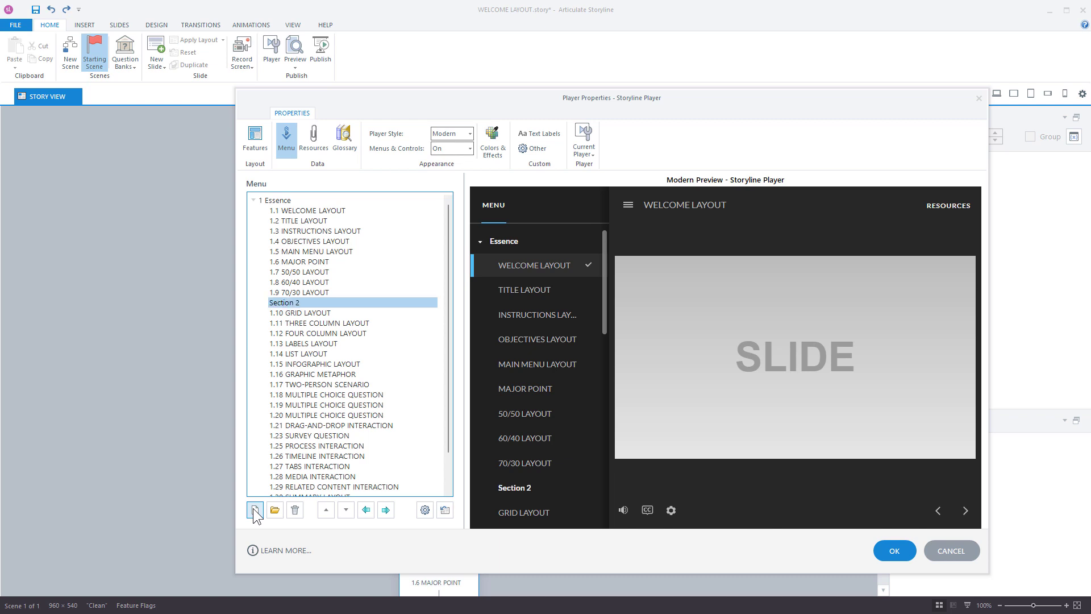
Step: Nest slides 1.10 GRID, 1.11 THREE COLUMN and 1.12 FOUR COLUMN LAYOUT under Section 2
click(312, 314)
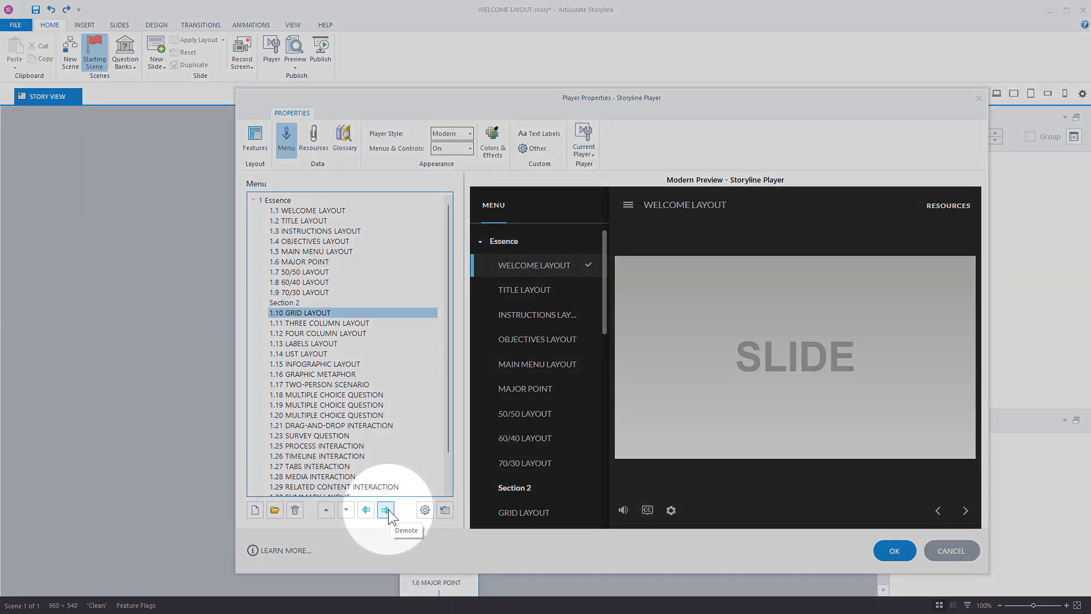
click(386, 510)
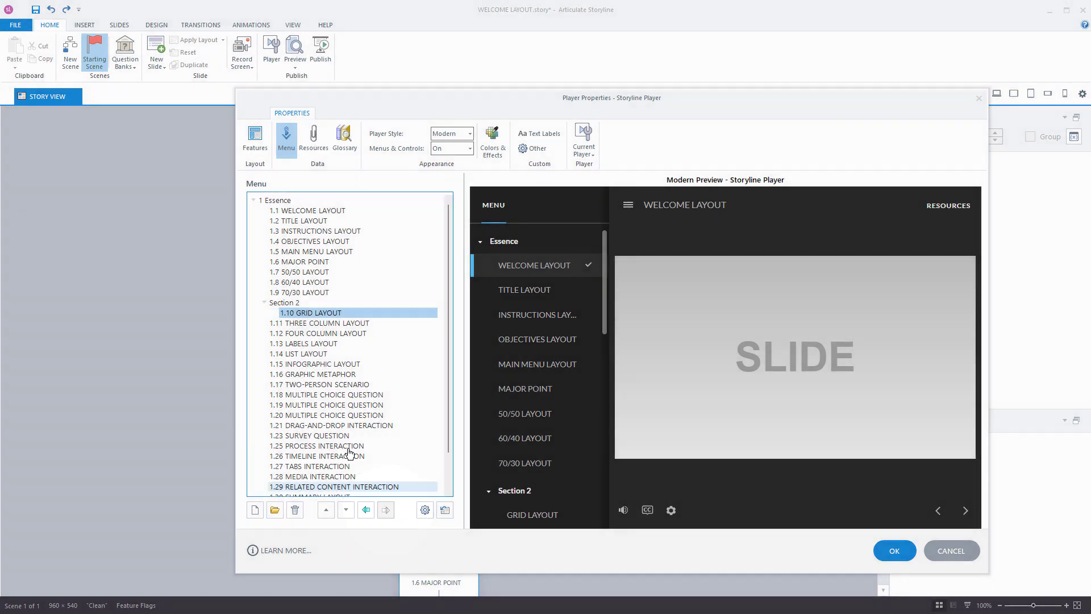
click(301, 324)
click(386, 509)
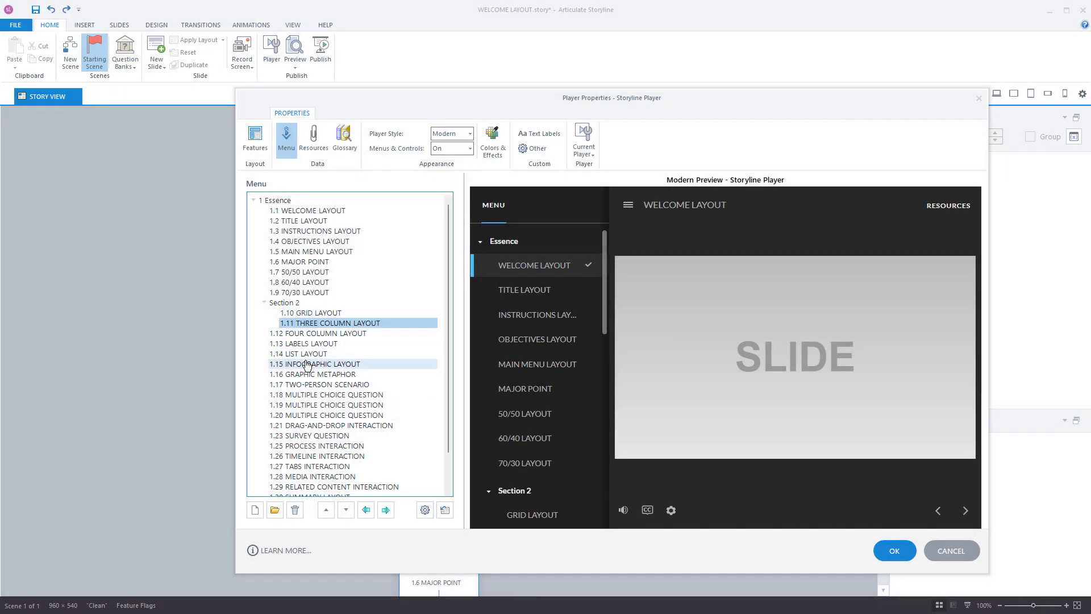
click(309, 334)
click(386, 514)
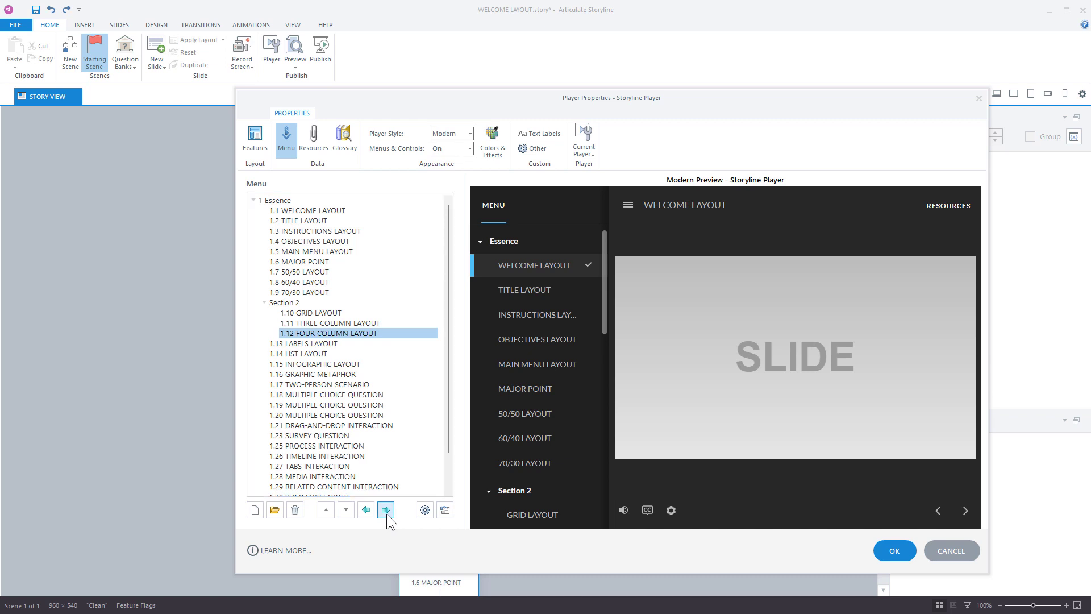
Step: Promote the Section 2 heading to the menu's top level, after 1.32 EXIT LAYOUT
click(280, 304)
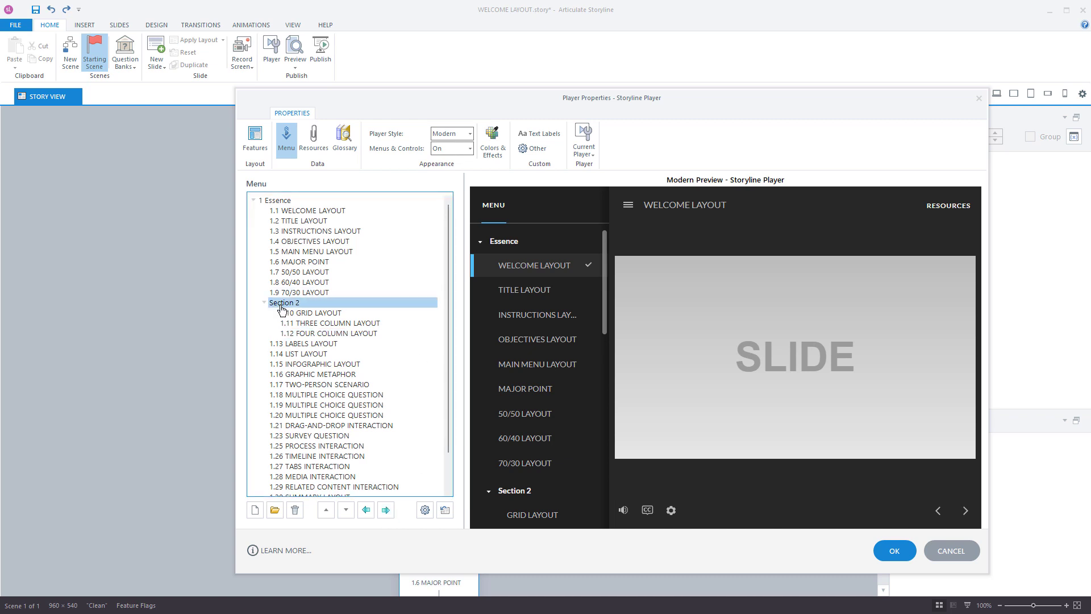
click(366, 510)
drag(445, 395, 382, 475)
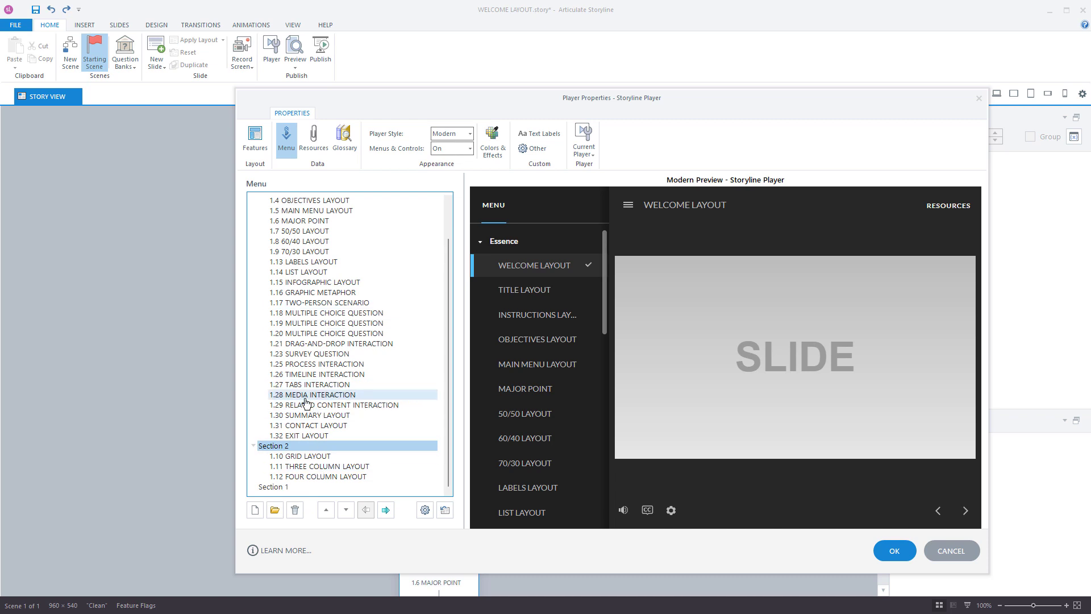
scroll(373, 358, up, 1)
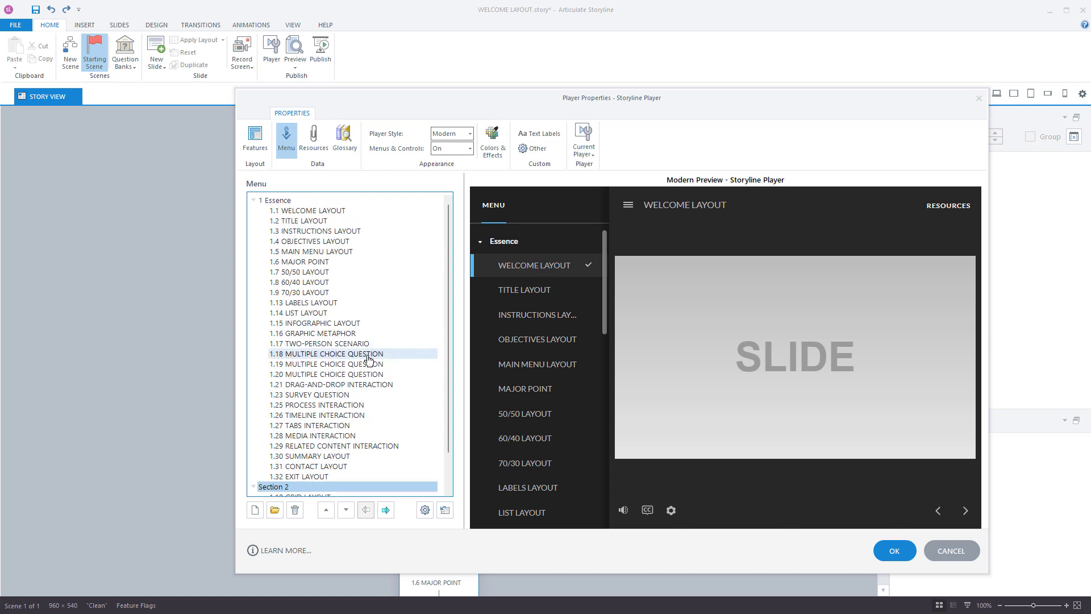
Step: Insert a new menu heading named 'Section 3' above 1.6 MAJOR POINT
click(285, 263)
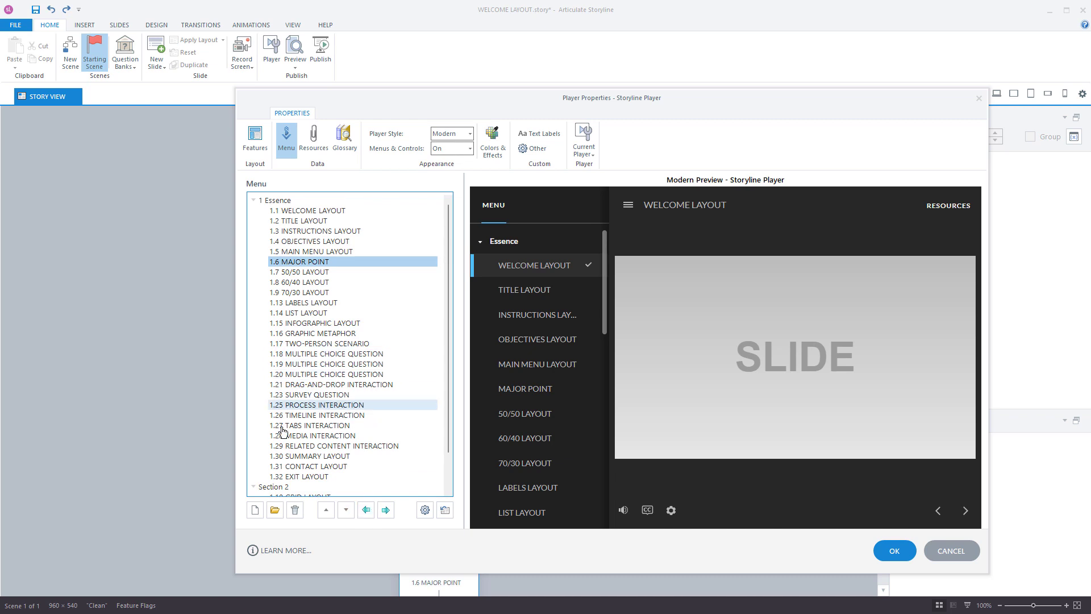
click(255, 510)
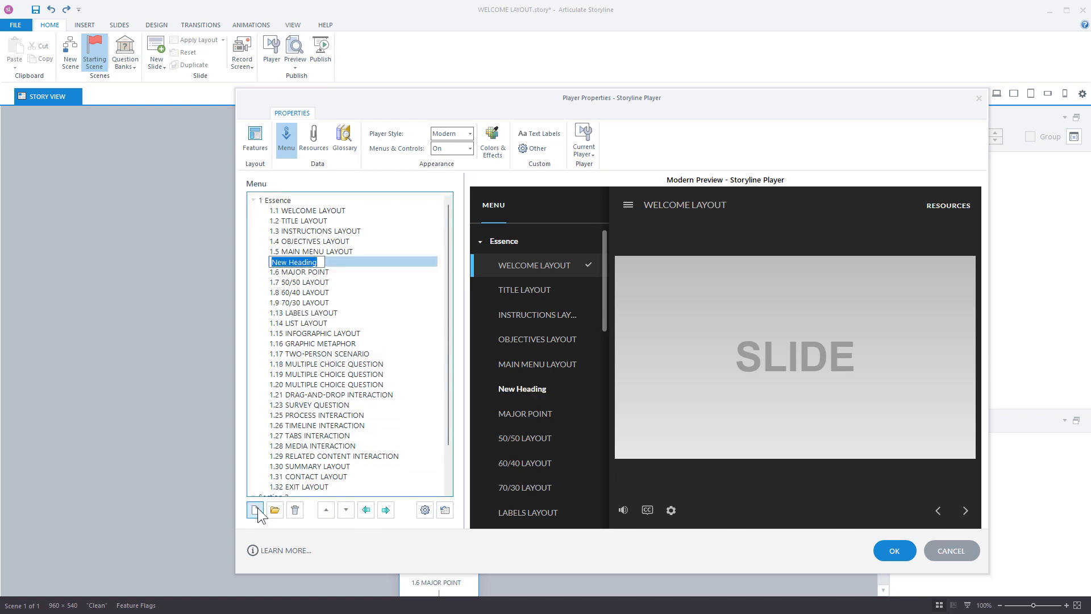
text(Section 3)
key(Return)
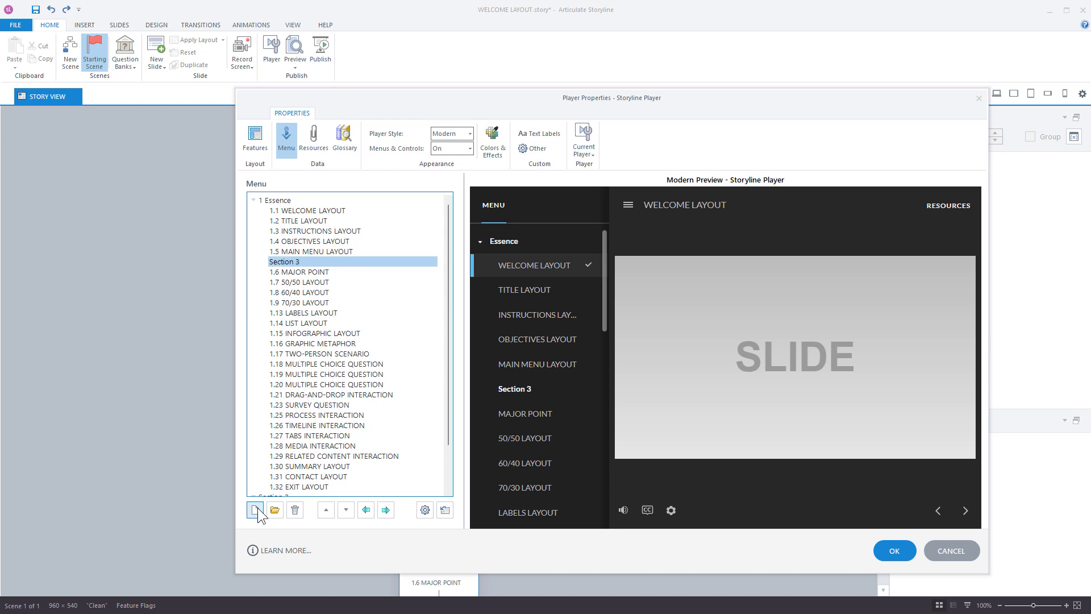
Step: Nest 1.6 MAJOR POINT, 50/50 LAYOUT and 60/40 LAYOUT under Section 3
click(295, 272)
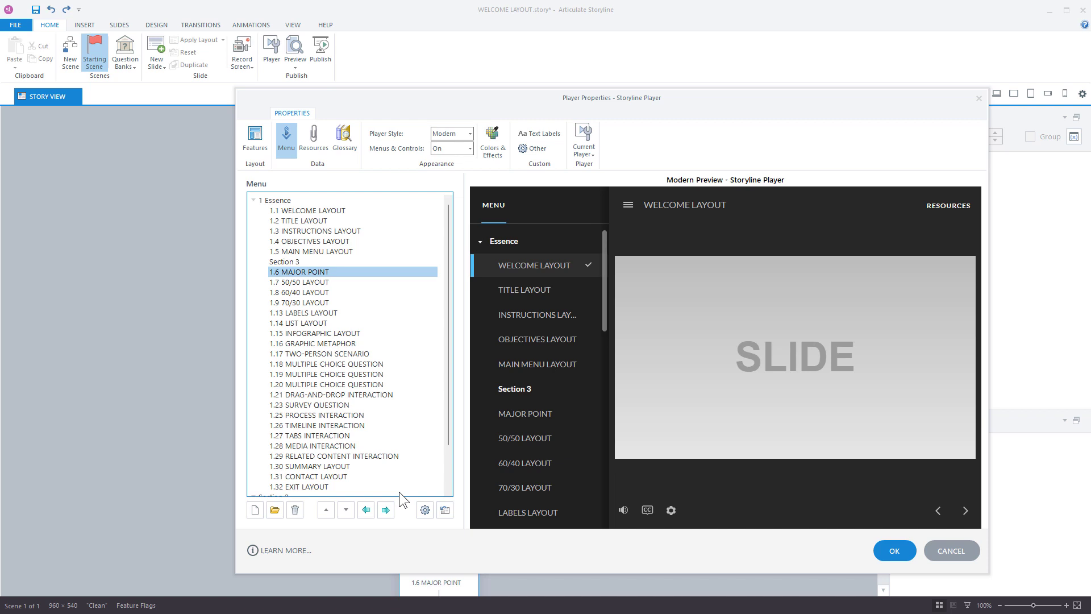
click(386, 509)
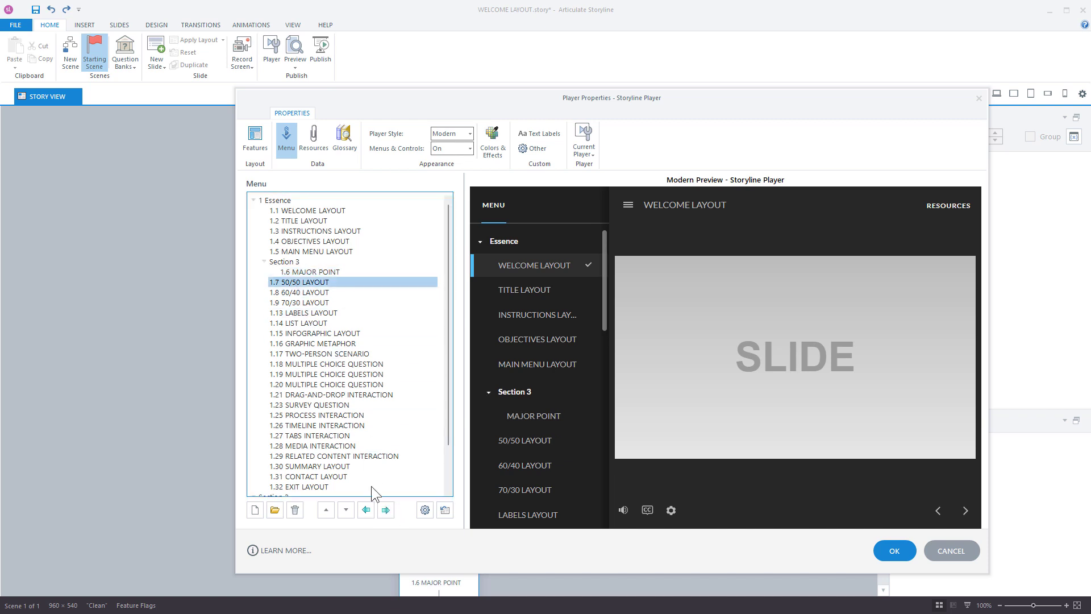
click(386, 509)
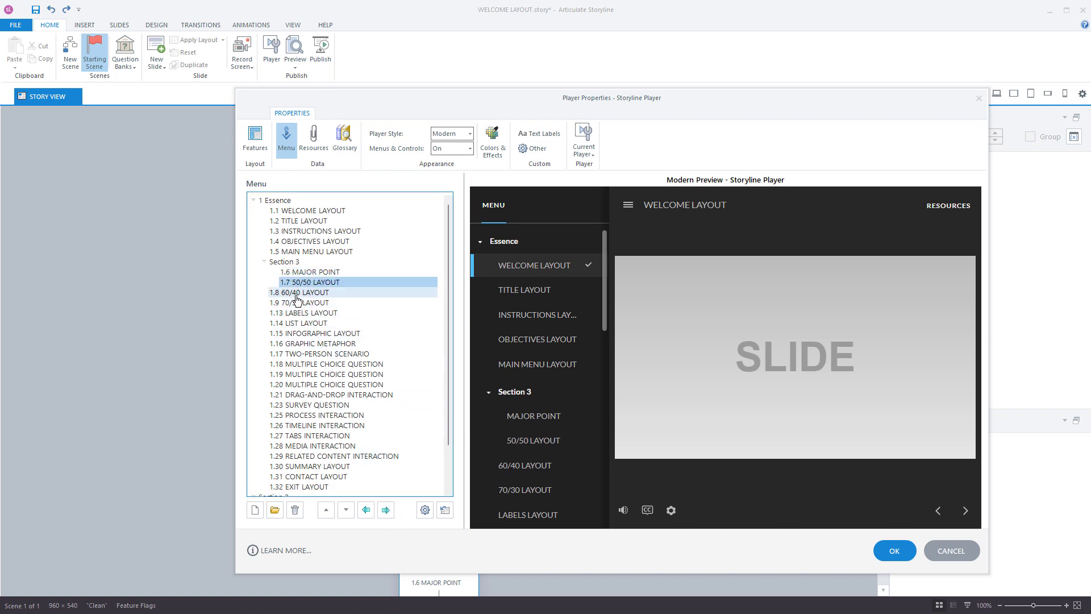
click(295, 294)
click(386, 510)
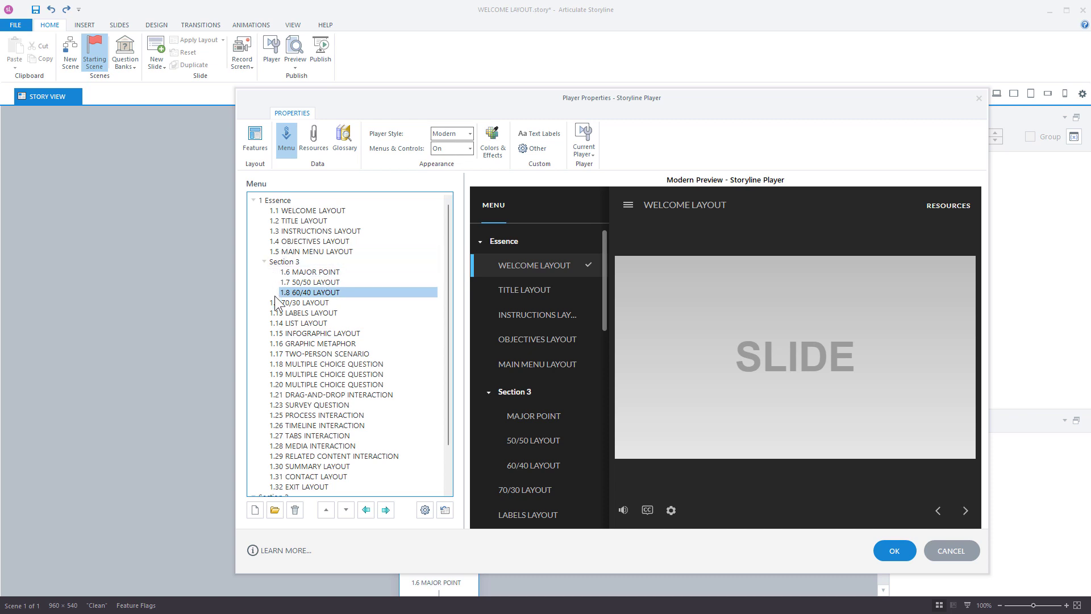
Step: Promote Section 3 to the top level, then collapse the Section 3 and Section 2 headings
click(286, 263)
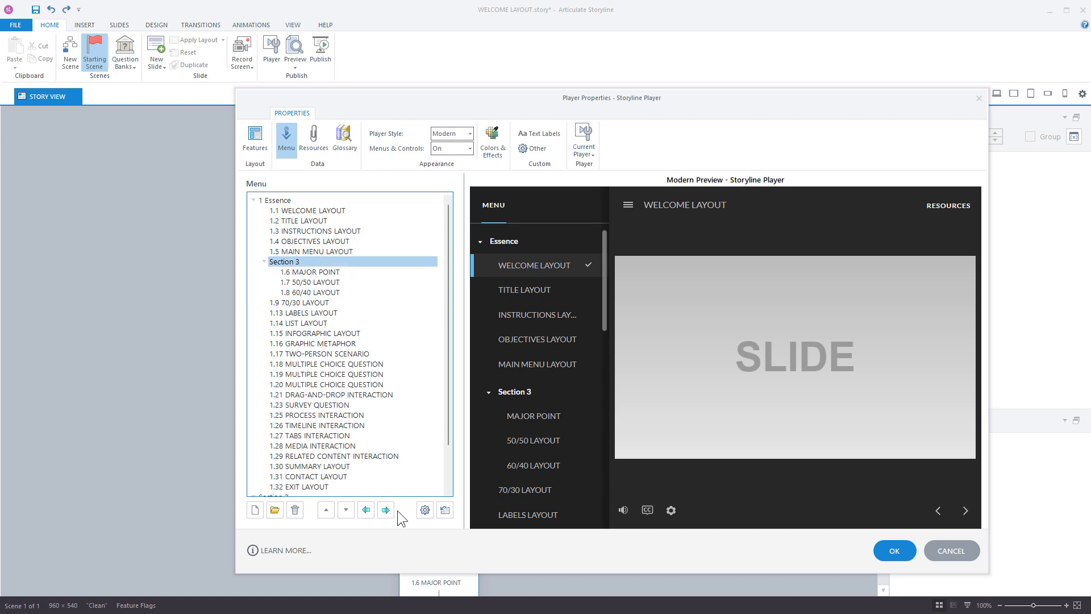
click(366, 510)
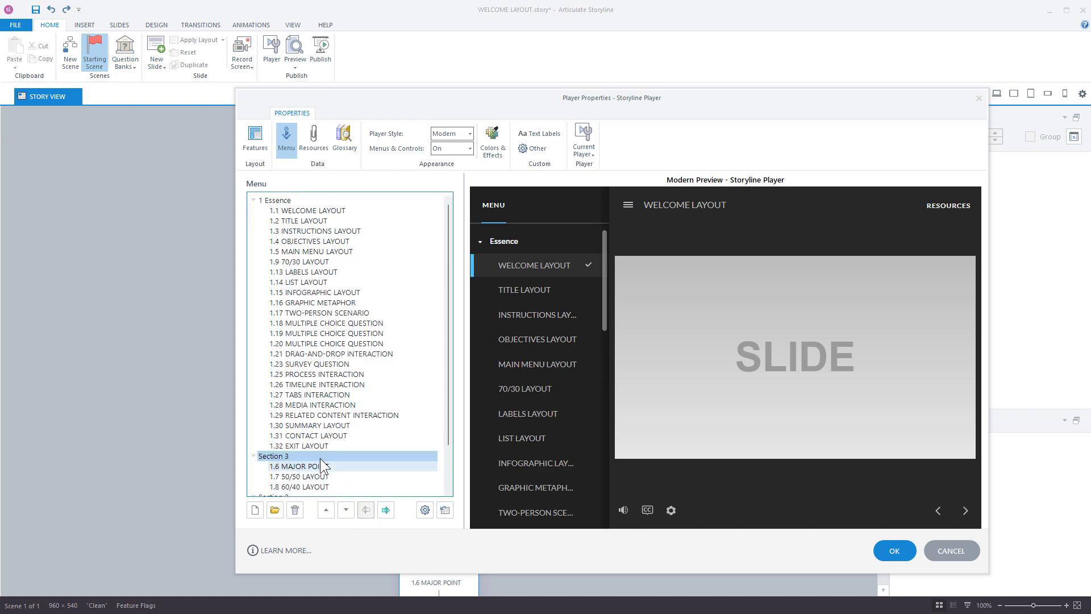
scroll(319, 458, down, 2)
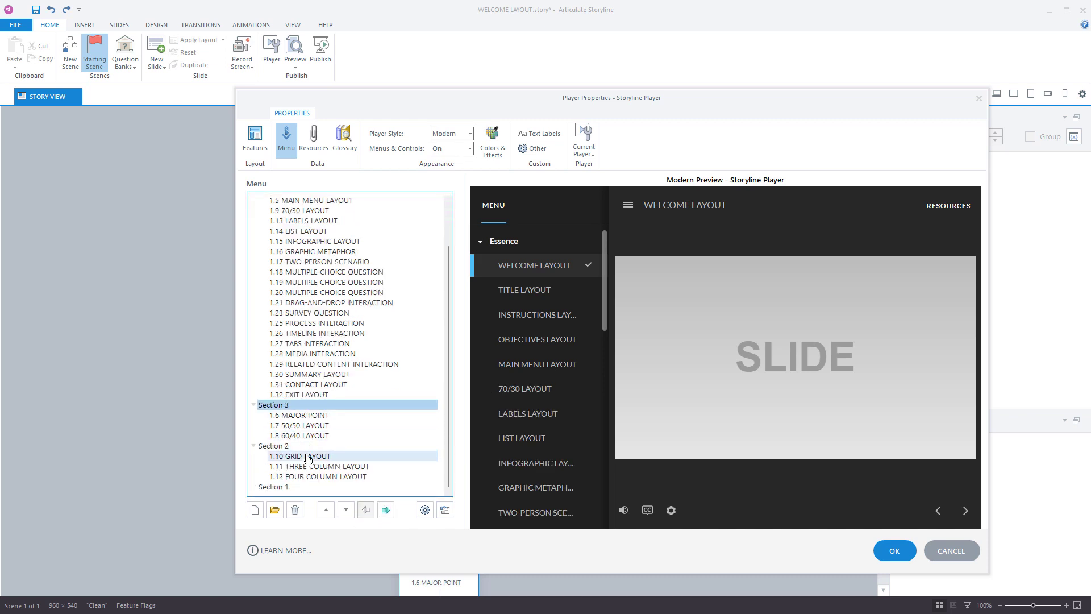
click(255, 405)
click(255, 446)
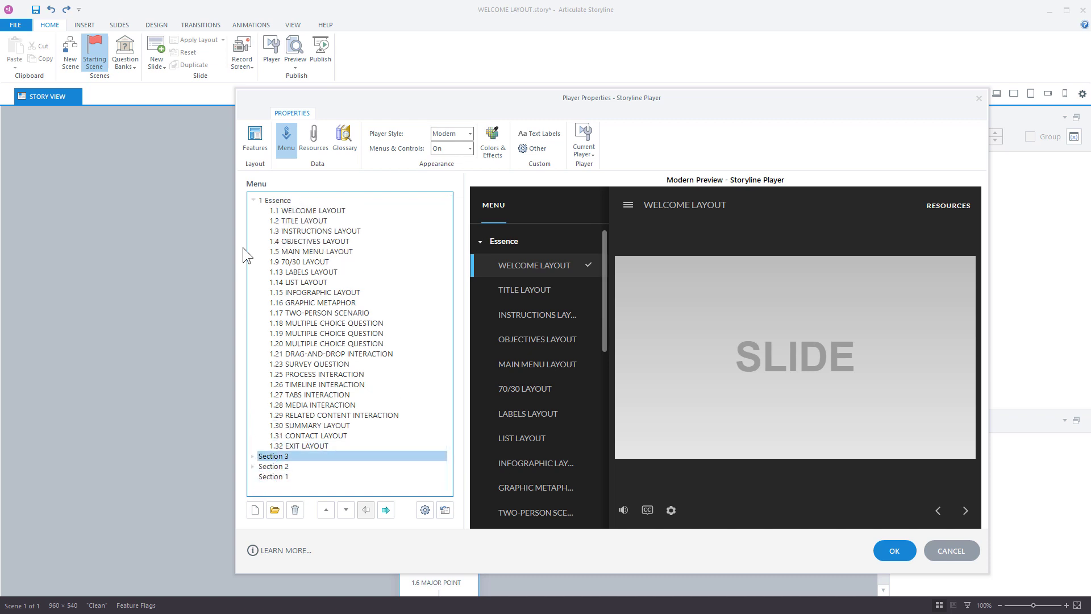
Step: Put the 1 Essence menu heading into rename mode, moving the Player dialog aside and back
click(286, 202)
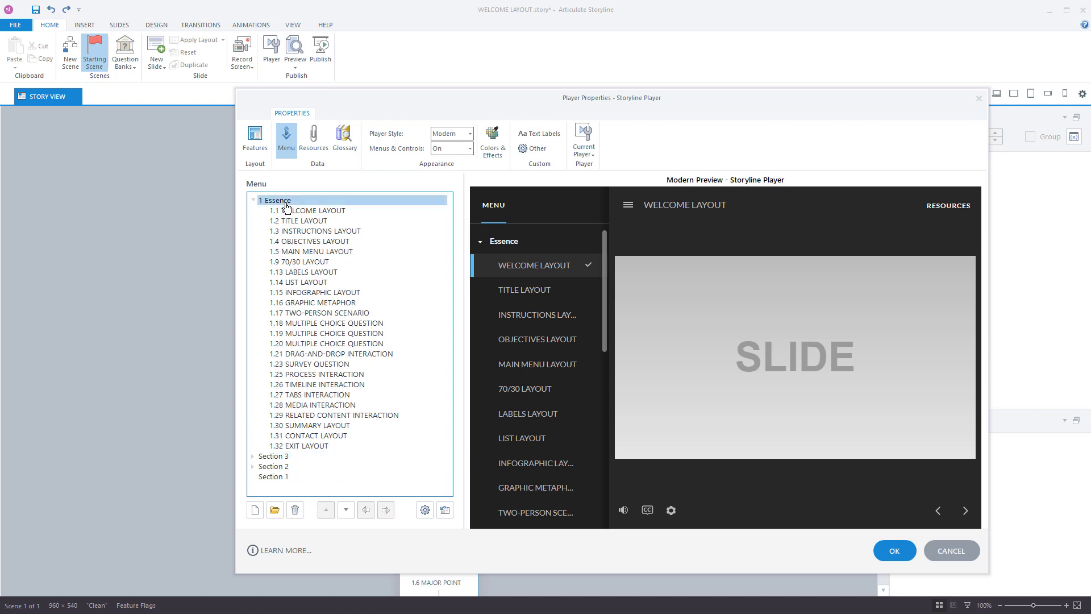
double_click(287, 202)
drag(455, 105, 589, 439)
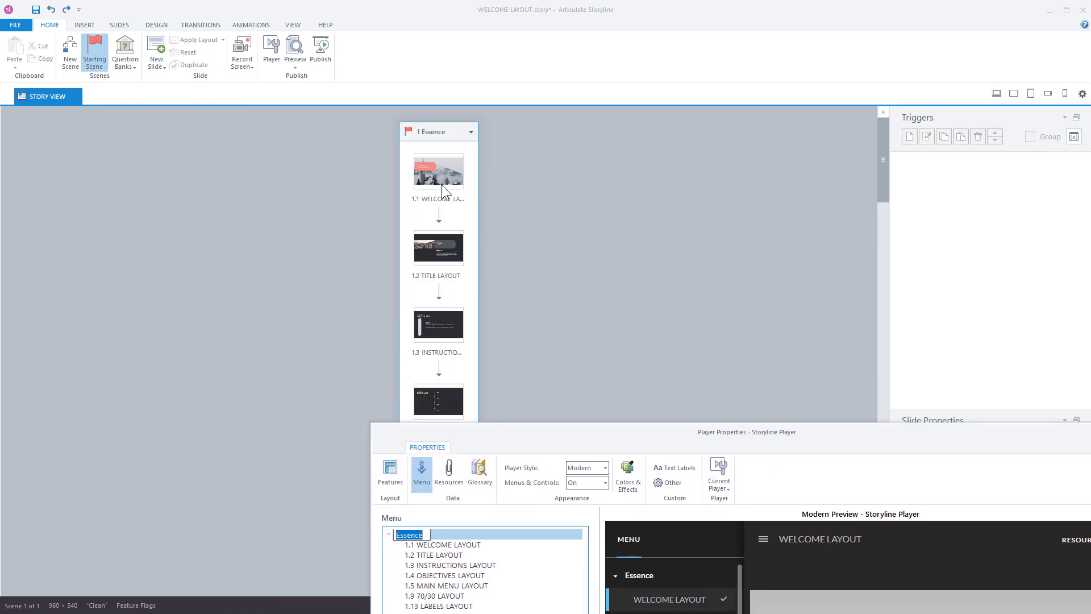
drag(557, 441, 334, 98)
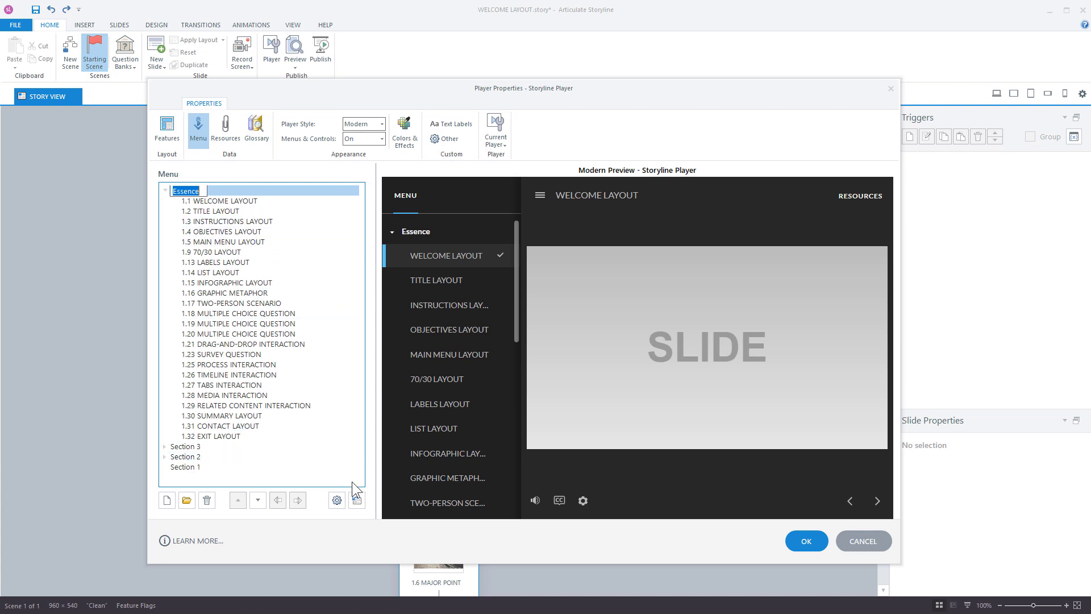
Step: Reset the menu from the story, confirm with Yes, and cancel the Player Properties dialog
click(359, 505)
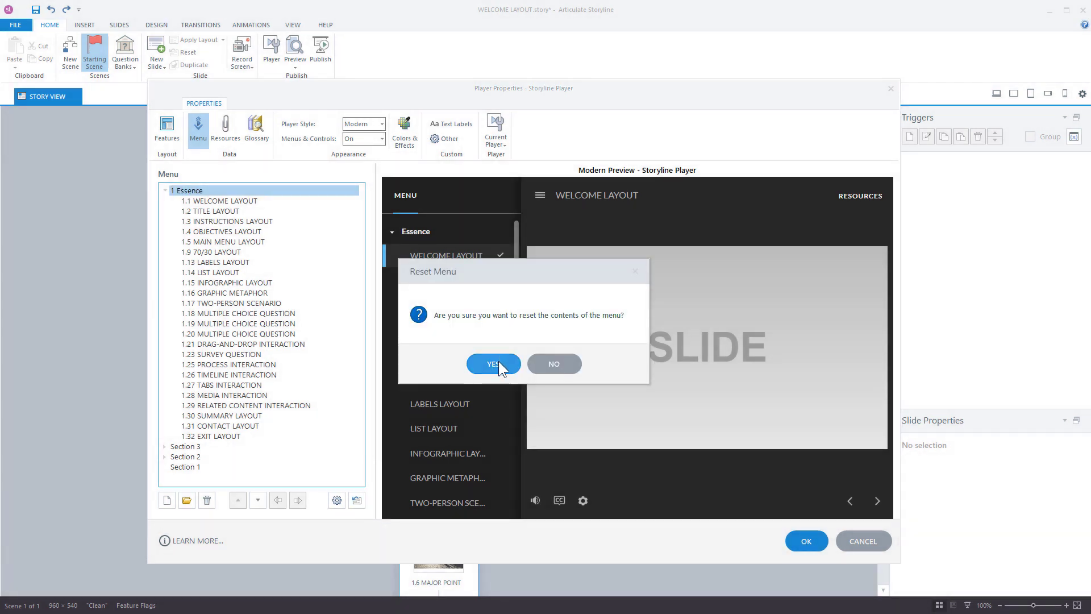
click(499, 361)
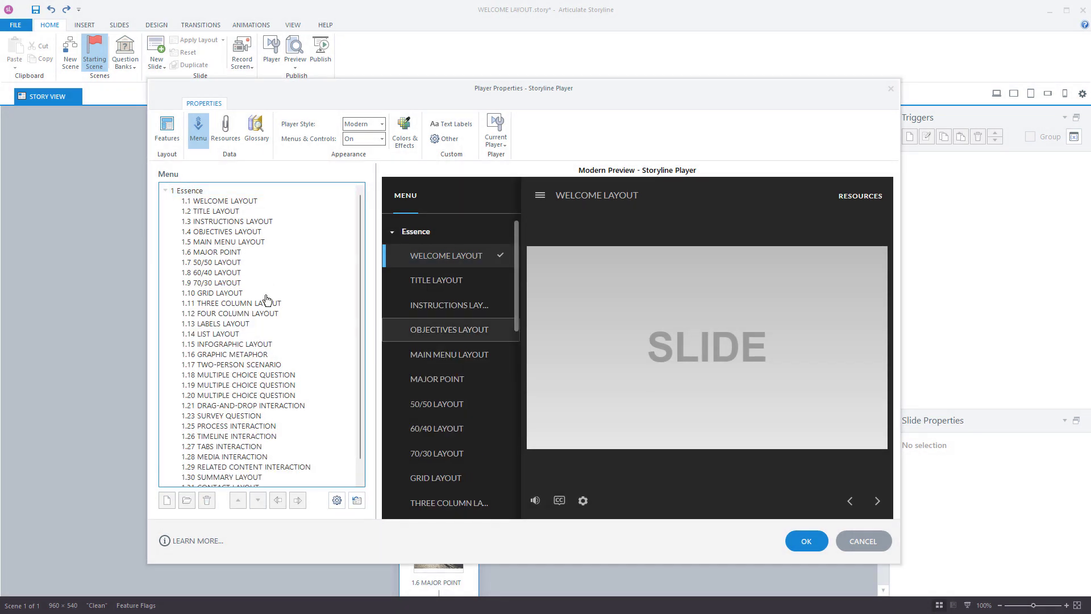
click(863, 541)
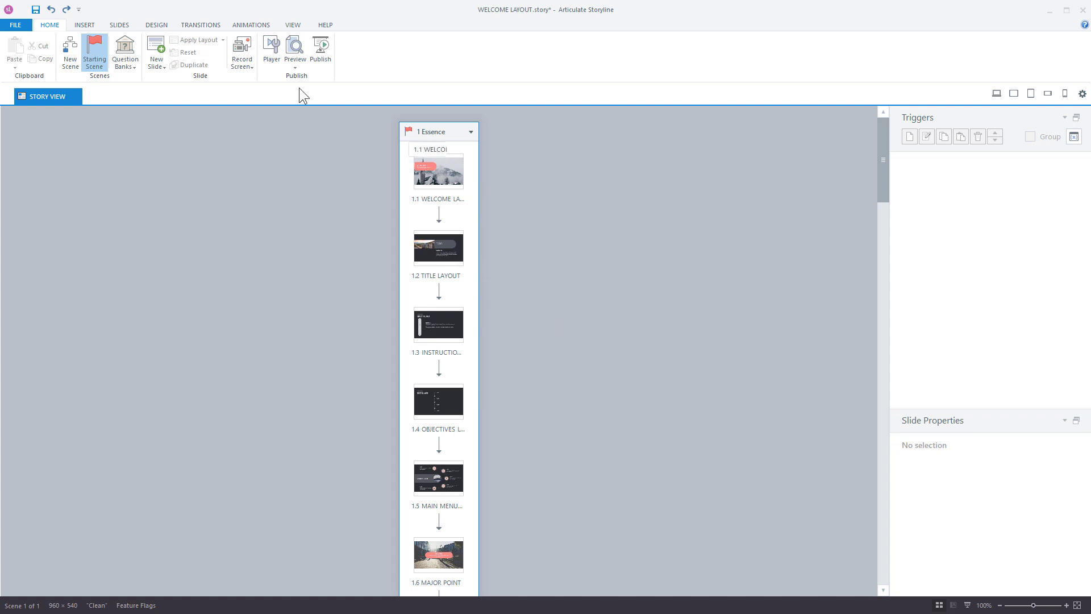
Step: Add a new scene and rename the scenes, naming the first one Module 1
click(72, 52)
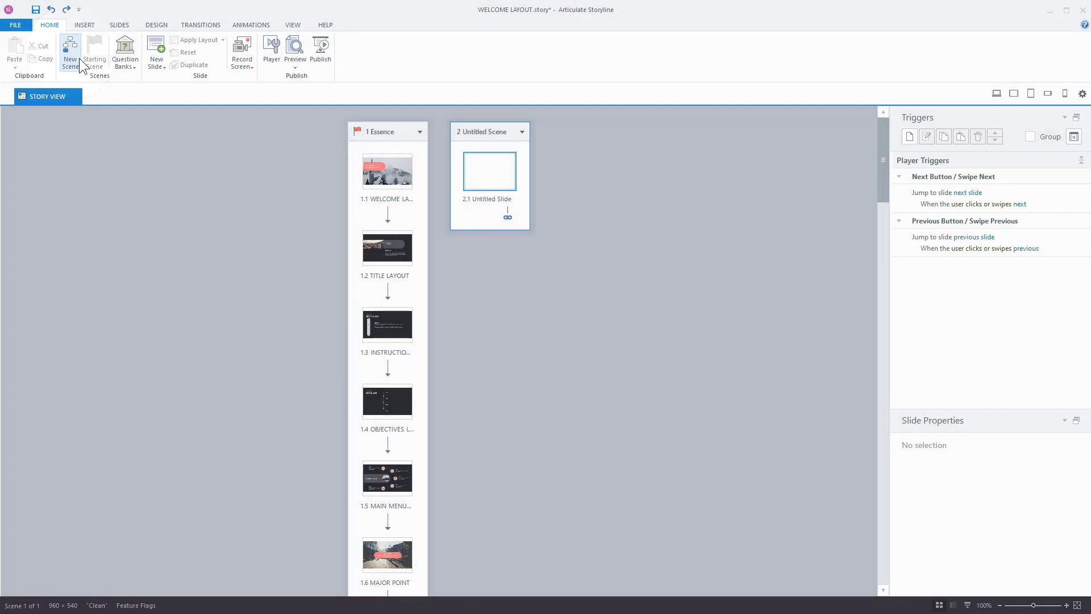
double_click(381, 132)
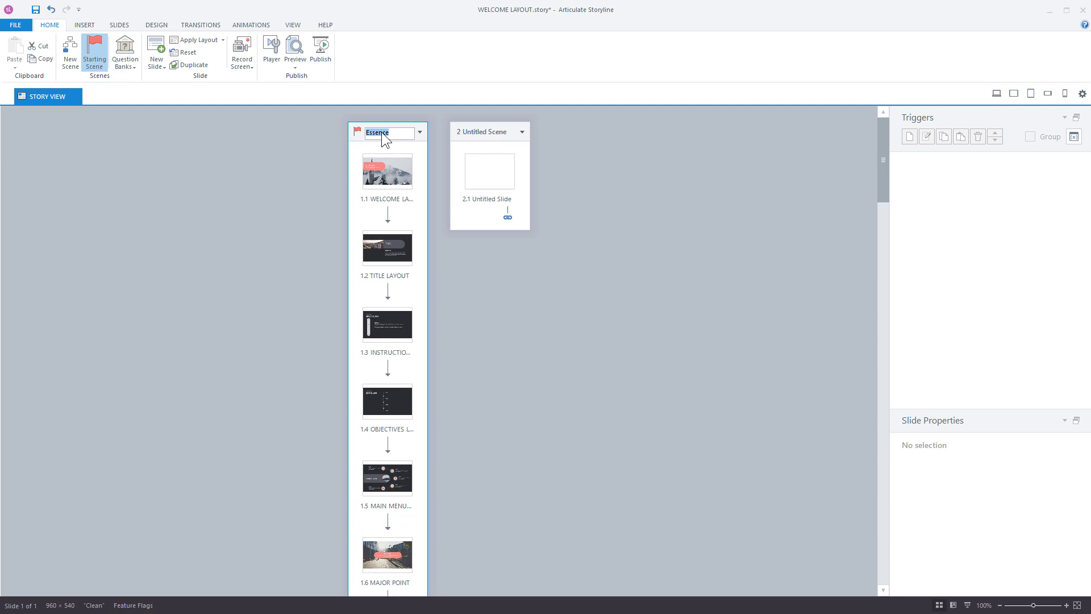
text(Module 1)
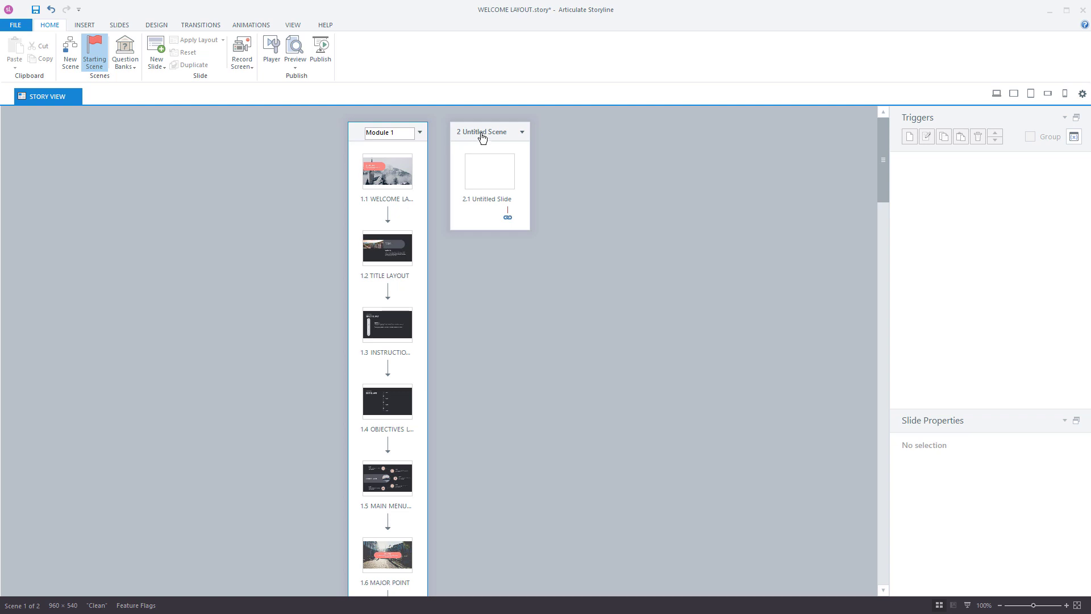
double_click(482, 133)
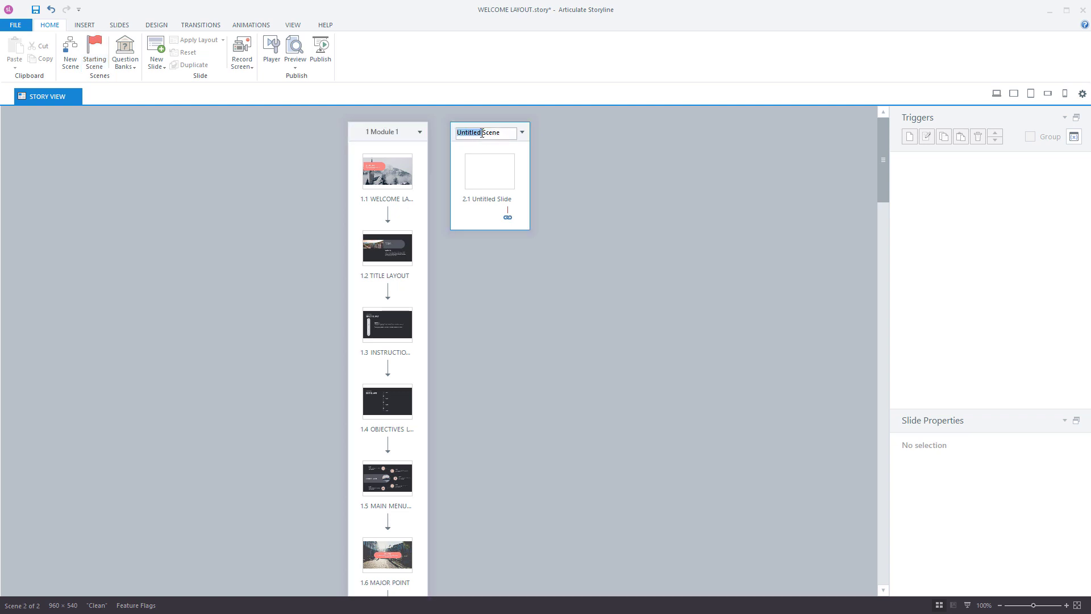
text(Module)
key(Delete)
text(1)
Step: Duplicate the empty second scene with Ctrl+D and edit the names toward Module 2 and Module 3
click(507, 186)
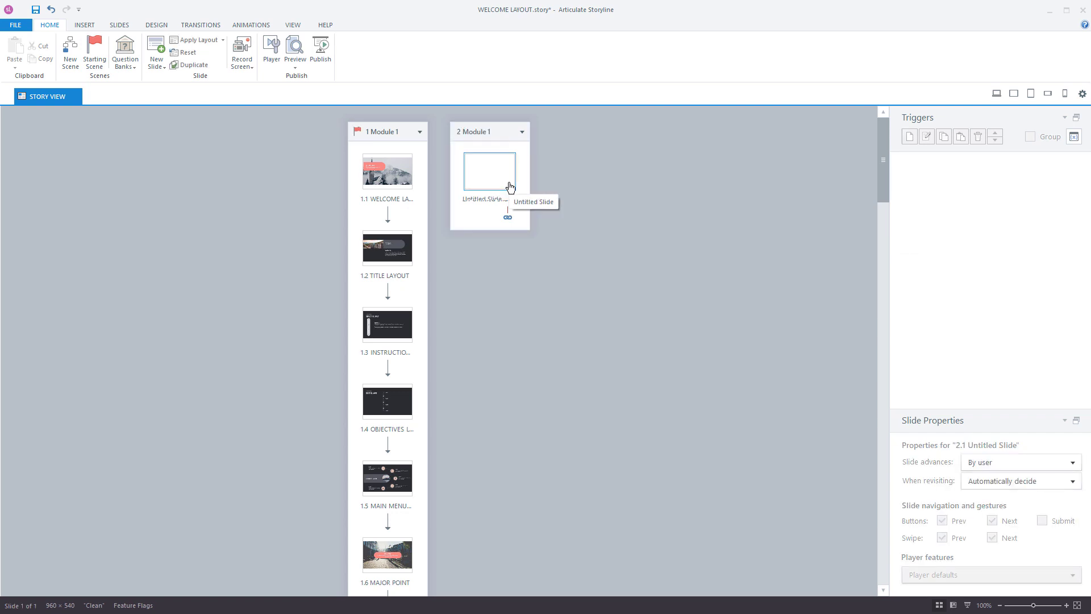
click(492, 138)
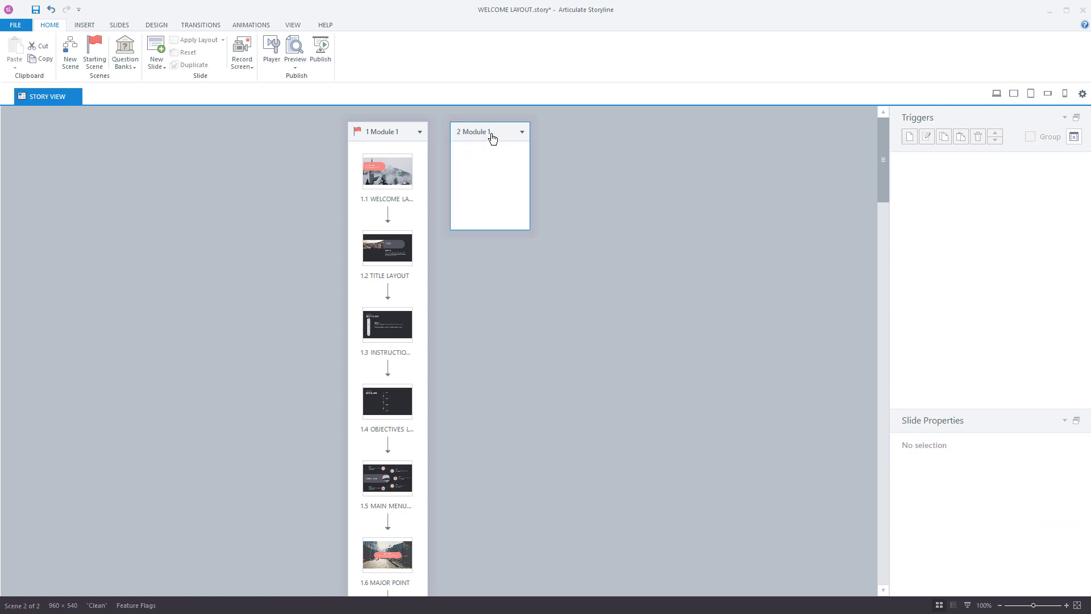
key(ctrl+d)
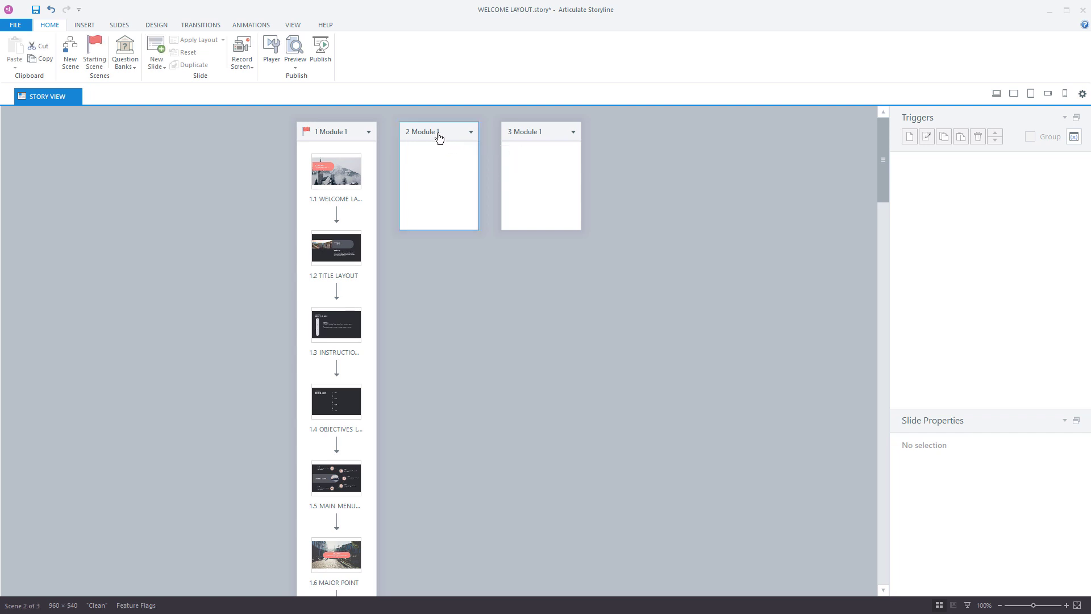
double_click(439, 136)
click(442, 132)
double_click(537, 131)
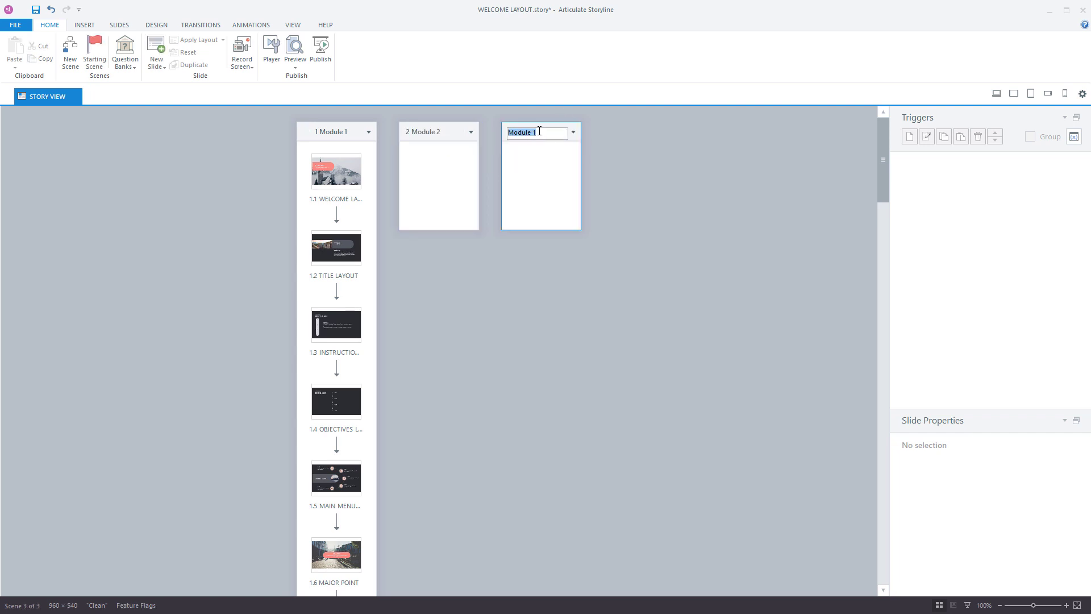
click(542, 132)
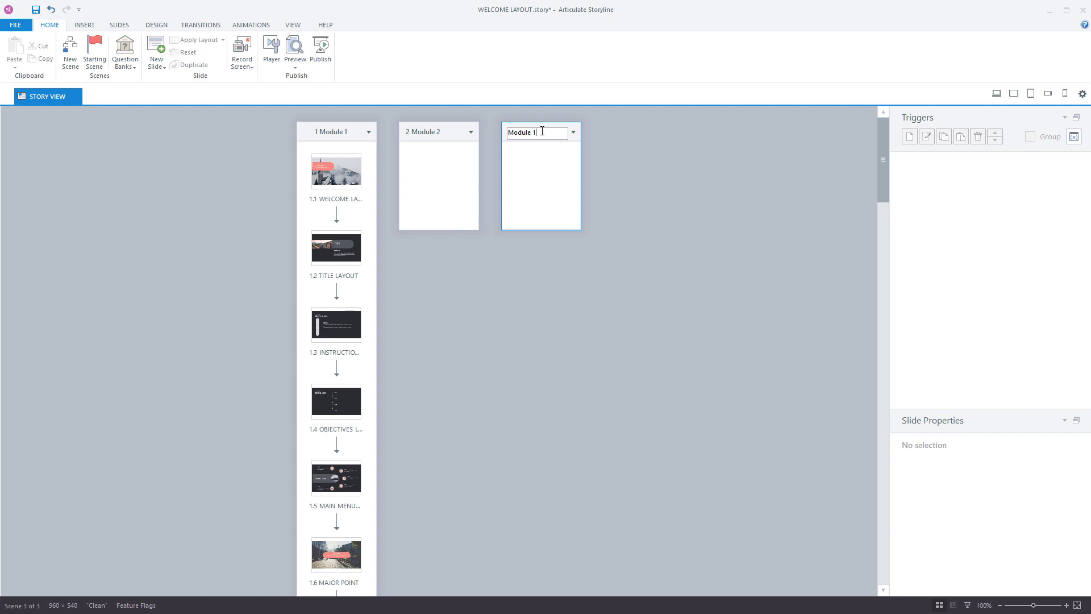
Step: Finish naming Module 3, then move slides 1.11–1.20 into the Module 2 scene
text(3)
click(526, 343)
scroll(433, 407, down, 3)
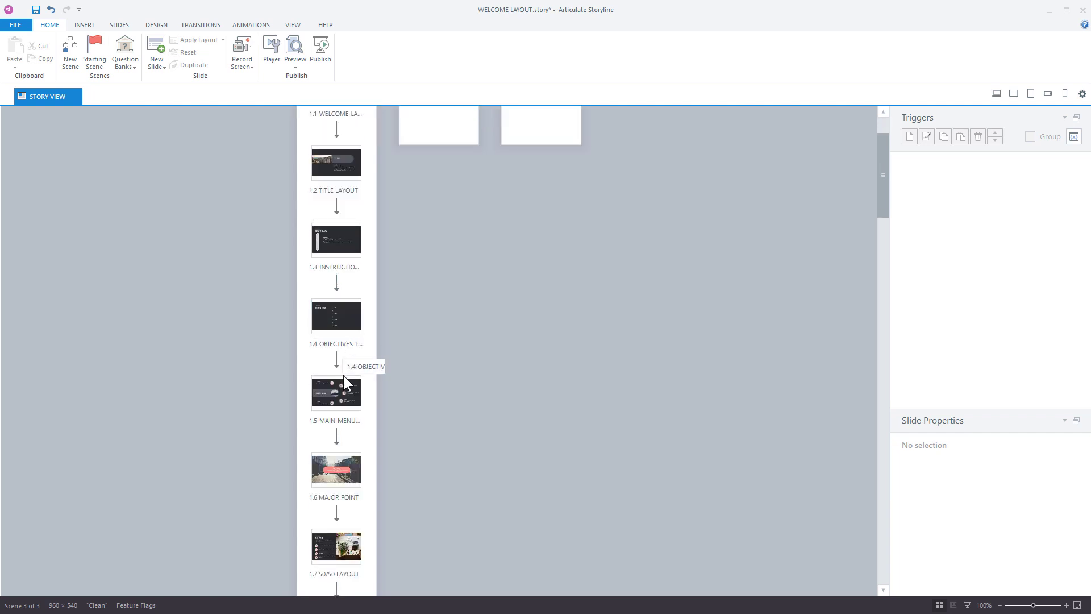
scroll(341, 398, down, 5)
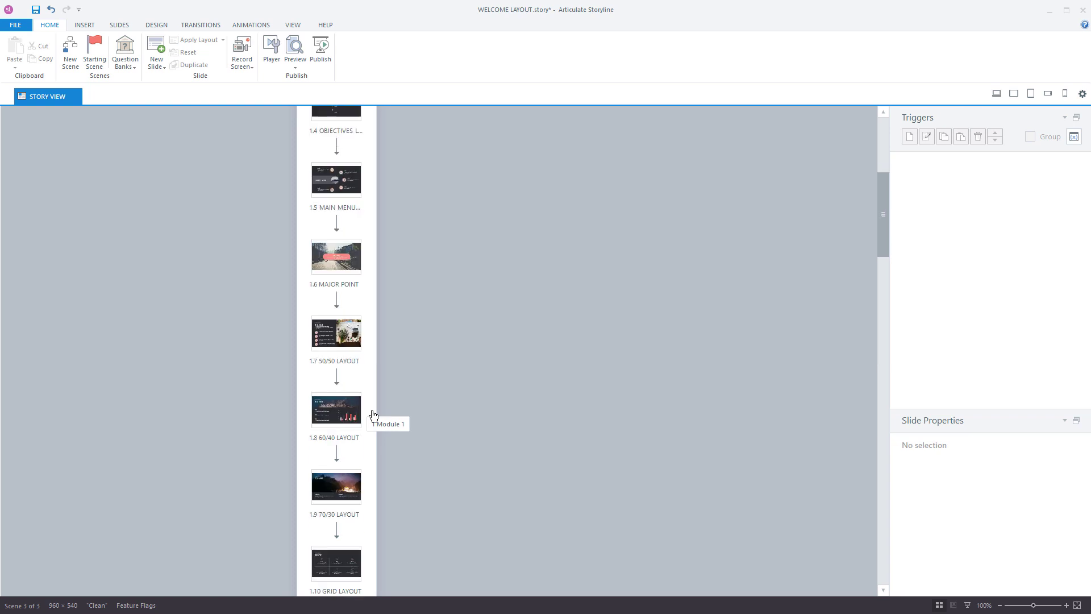
scroll(373, 416, down, 3)
scroll(363, 420, down, 1)
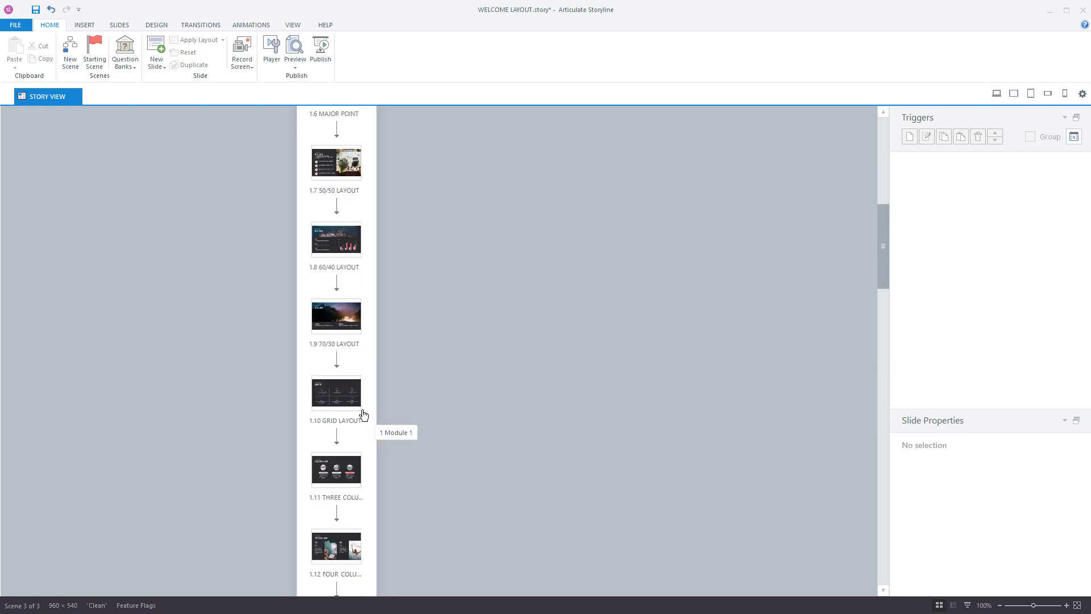
scroll(355, 428, down, 1)
click(347, 423)
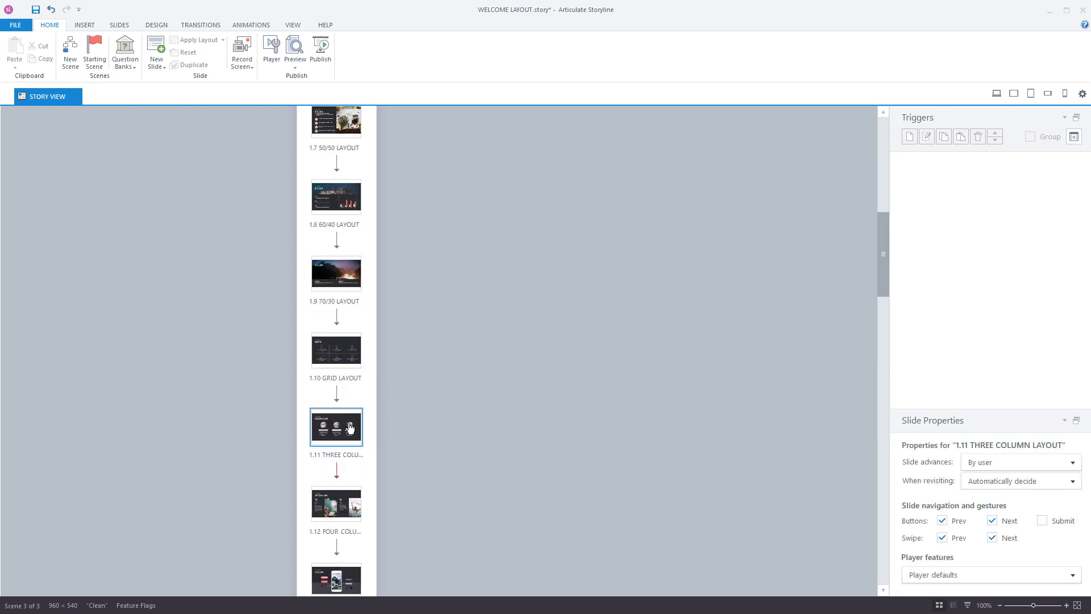
scroll(364, 412, down, 10)
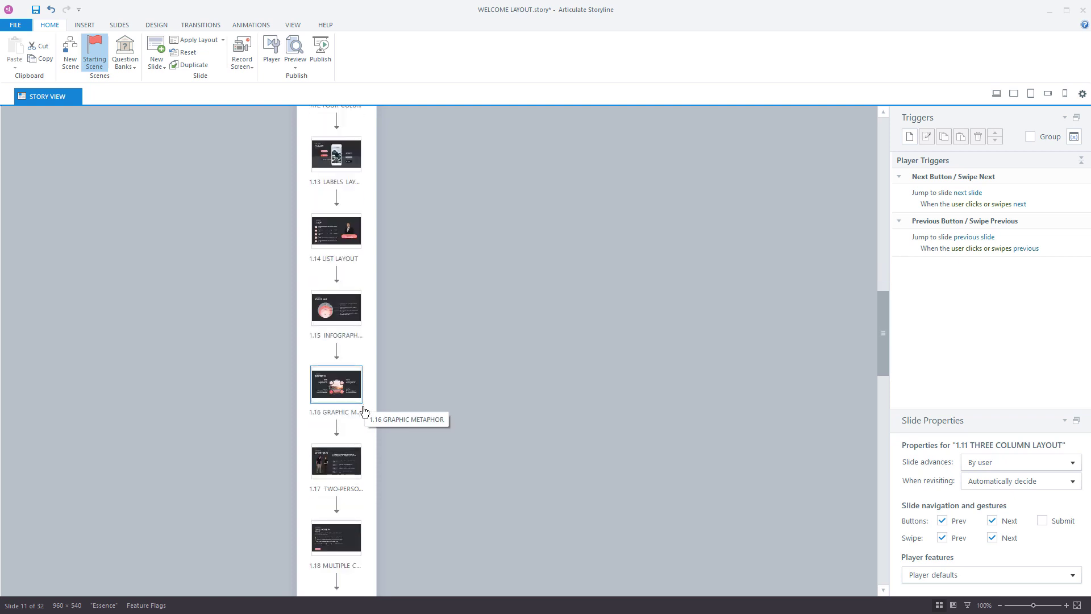
scroll(363, 420, down, 4)
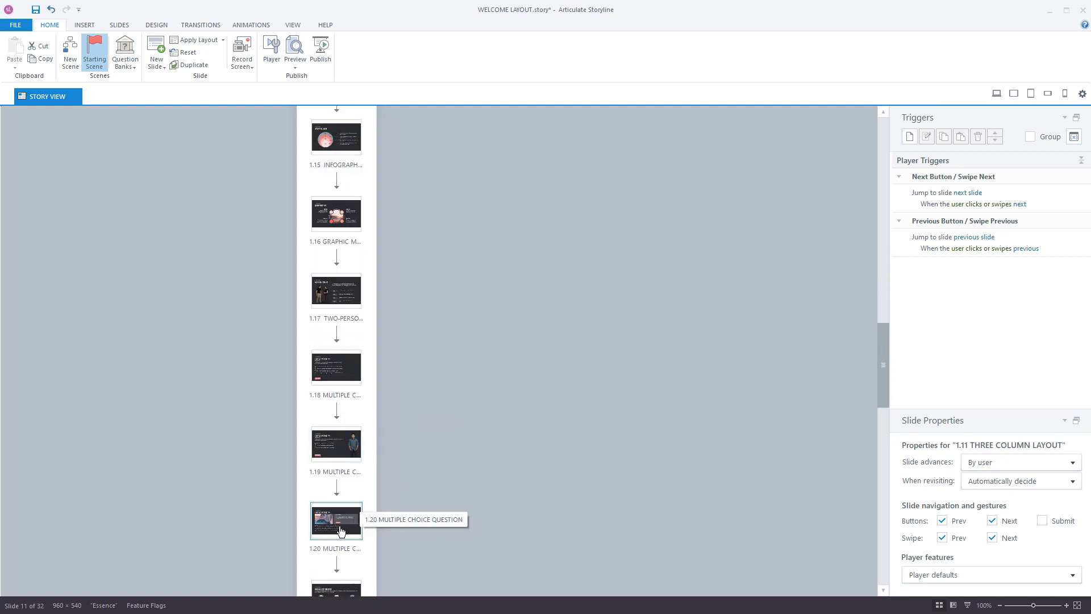
shift+click(341, 520)
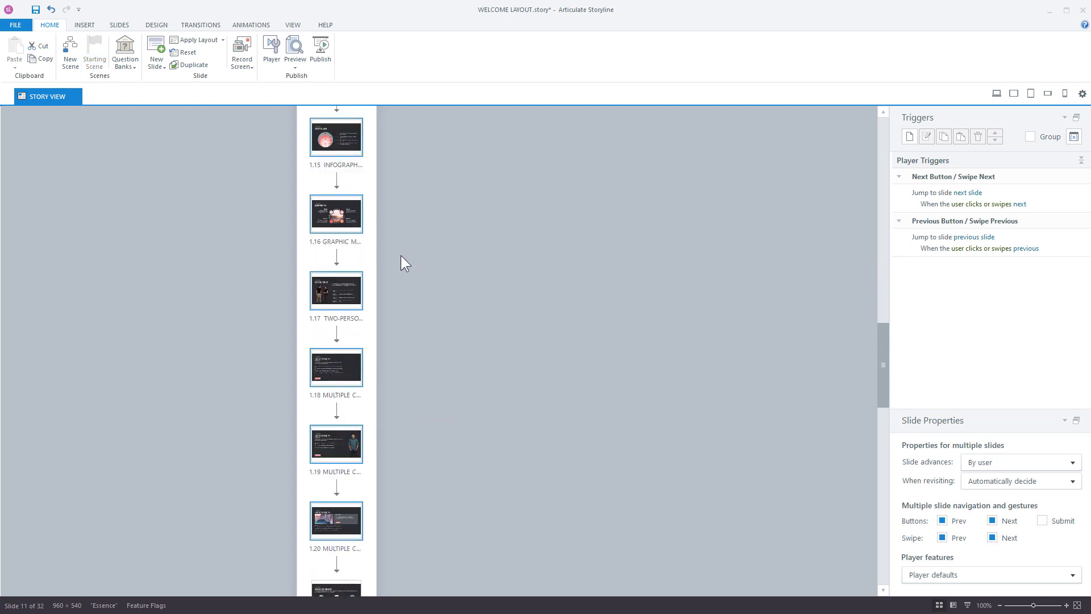
scroll(401, 255, up, 20)
click(453, 206)
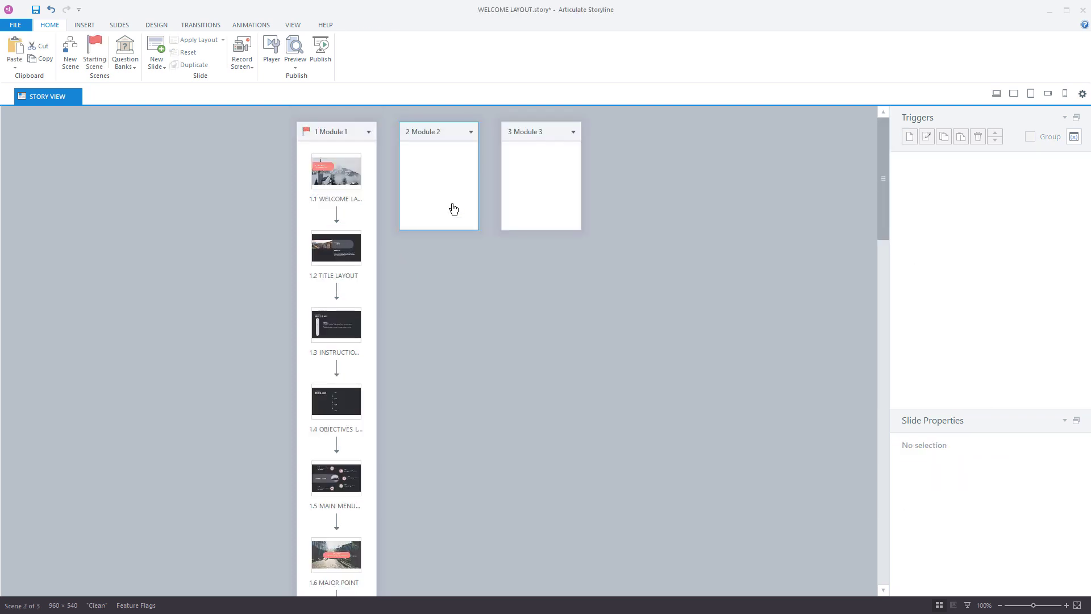
key(ctrl+v)
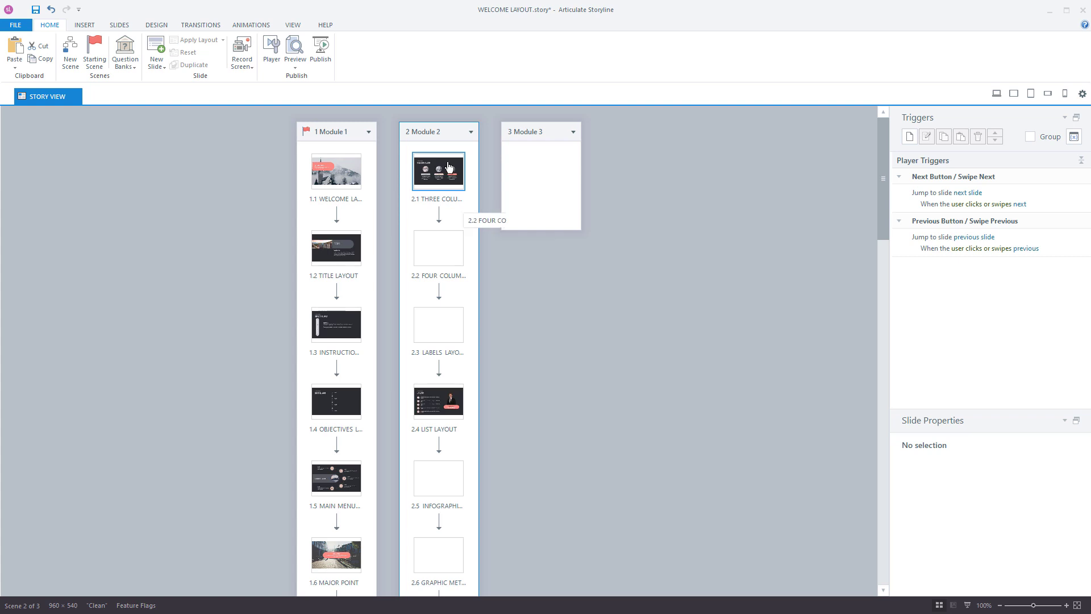
Step: Select the remaining slides from 1.11 DRAG-AND-DROP INTERACTION to the last, targeting Module 3
scroll(346, 443, down, 10)
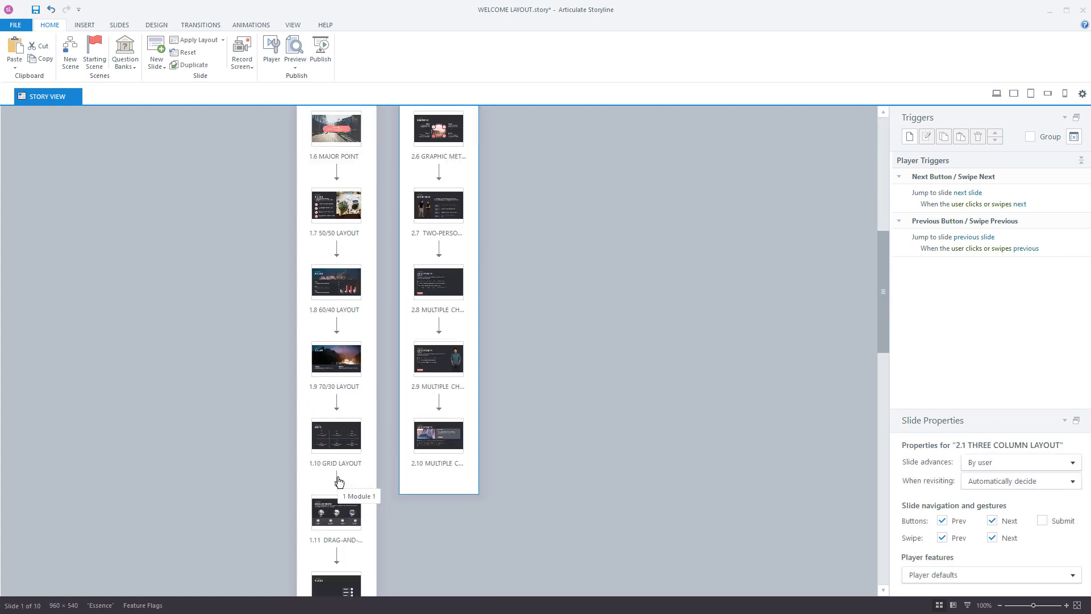
scroll(339, 482, down, 1)
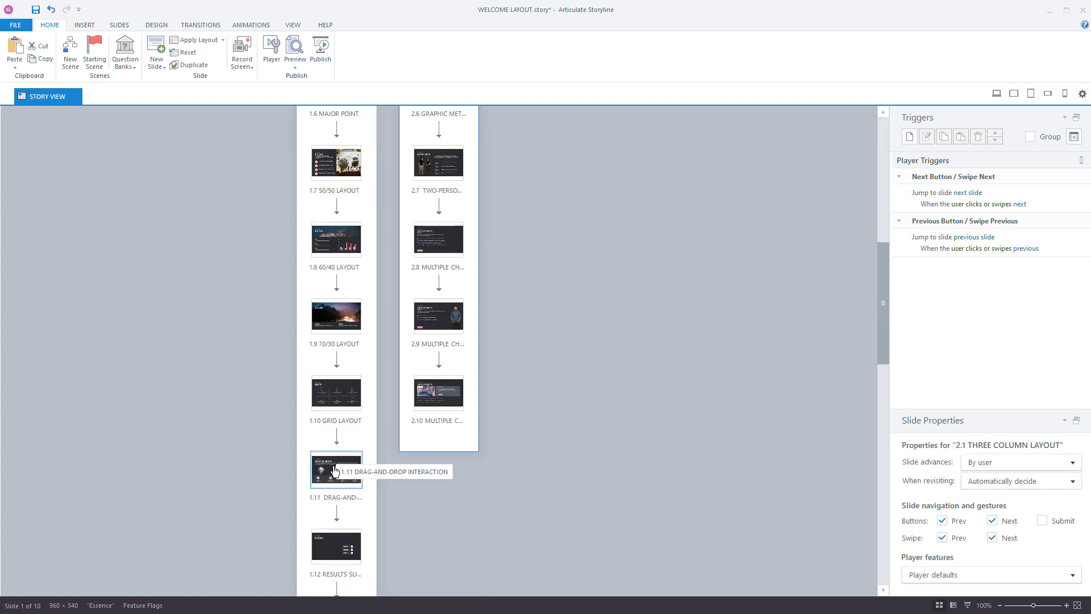
click(335, 471)
scroll(340, 483, down, 12)
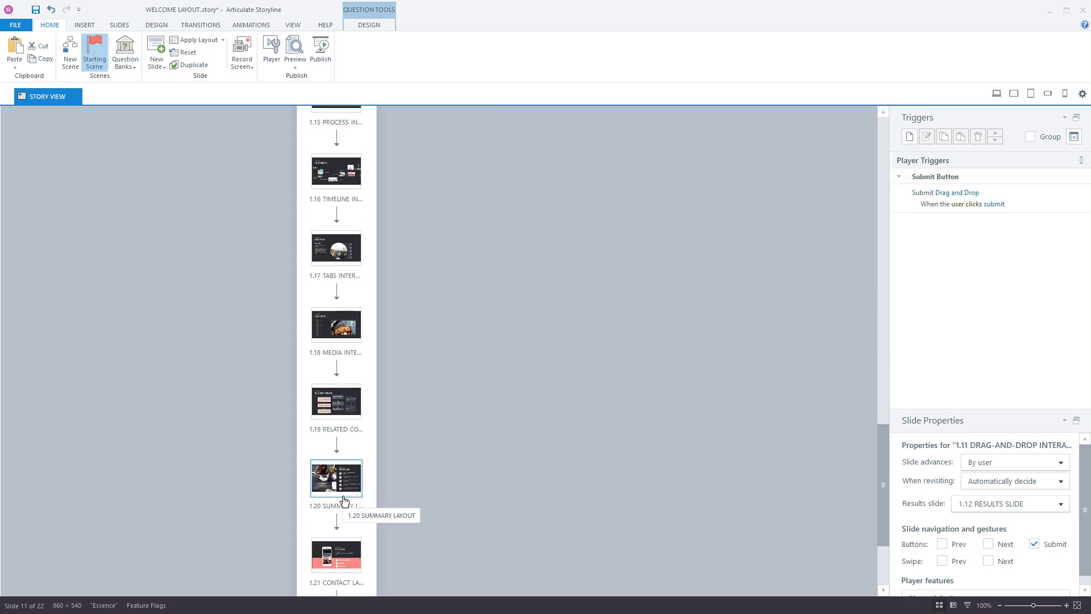
scroll(344, 500, down, 4)
shift+click(334, 497)
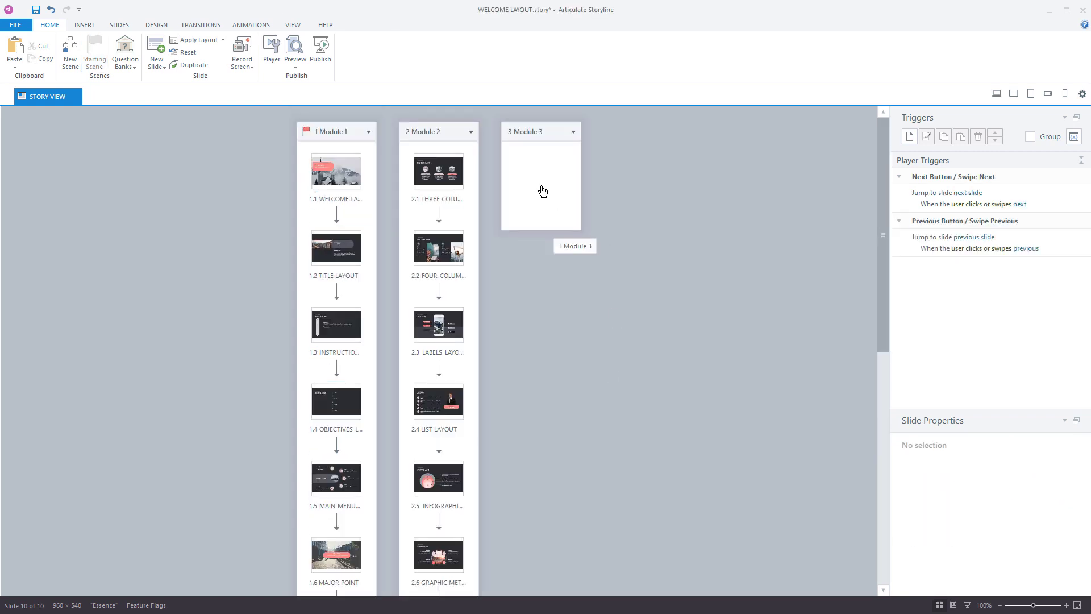
click(538, 197)
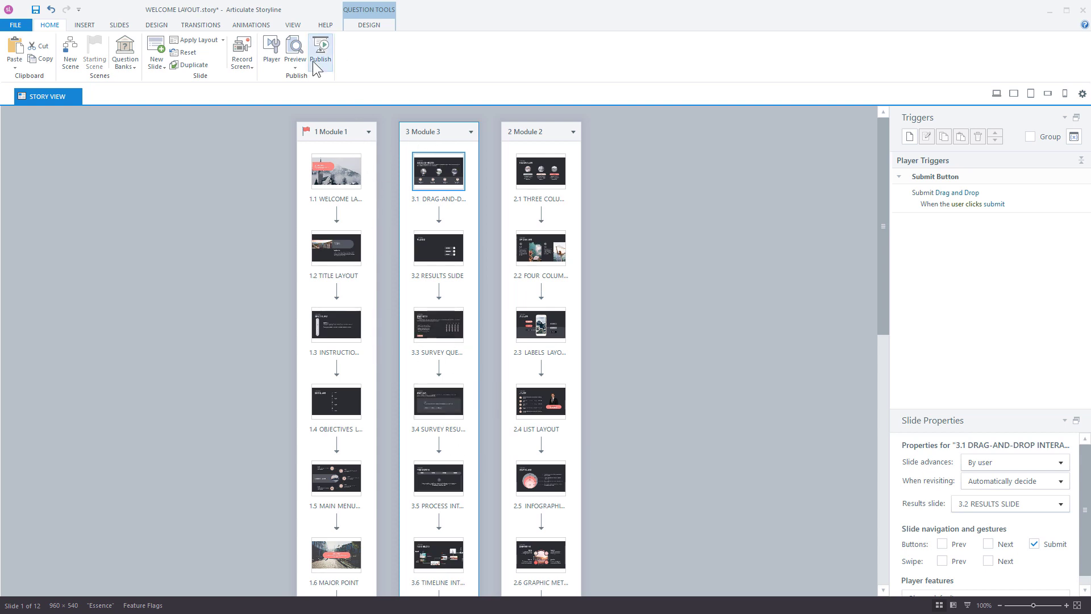
Step: Reopen the Player settings and scroll the menu to check the Module 1, 2 and 3 groupings
click(272, 51)
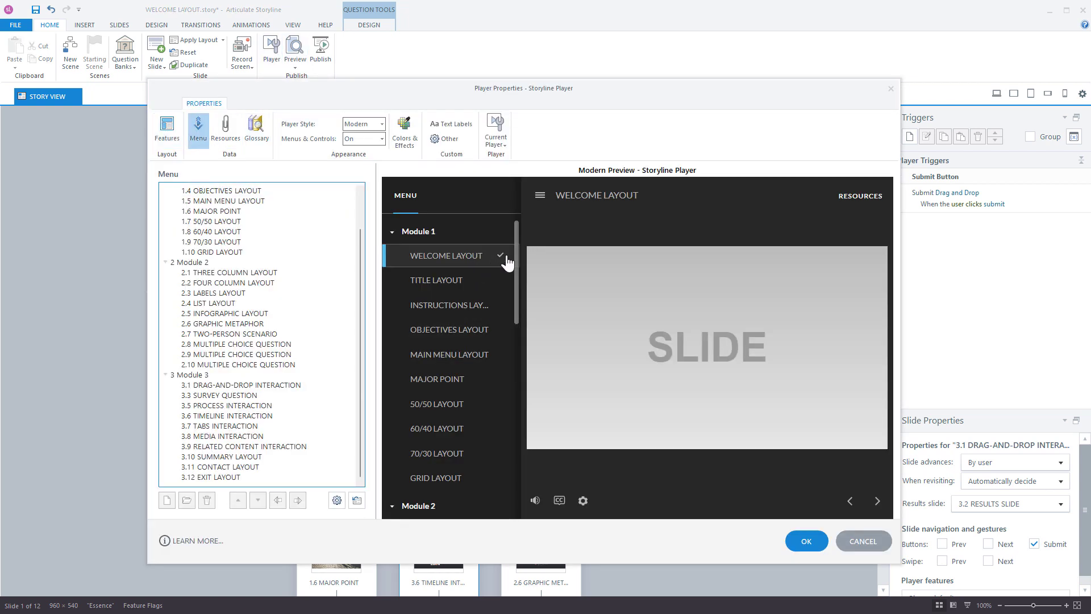
scroll(518, 301, down, 1)
mouse_move(521, 307)
mouse_down()
mouse_move(527, 457)
mouse_move(512, 296)
mouse_up()
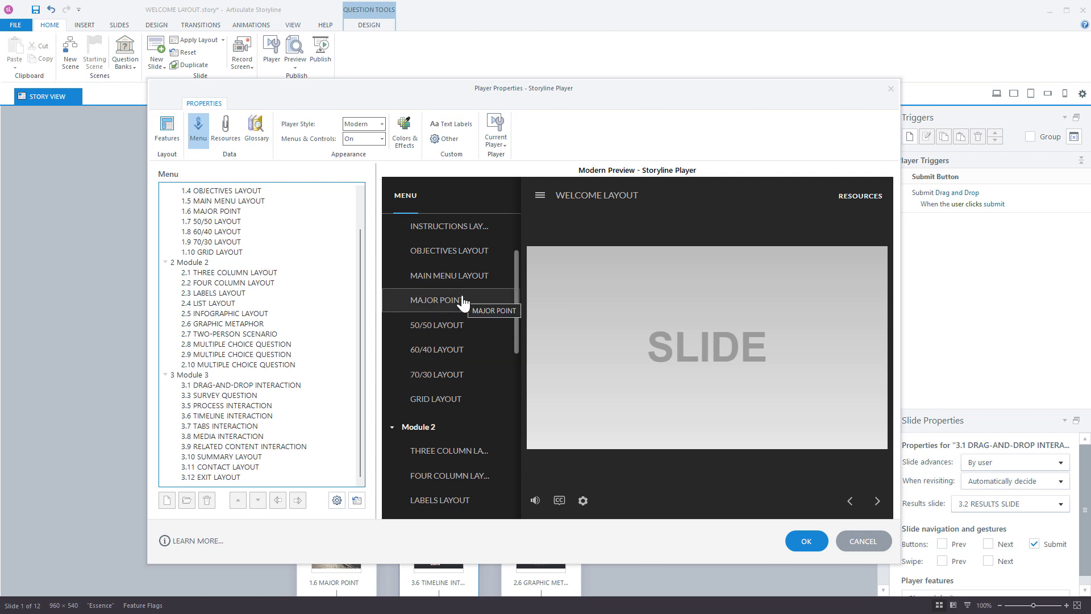
Step: Cancel the Player Properties dialog without changes to return to Story View
click(859, 542)
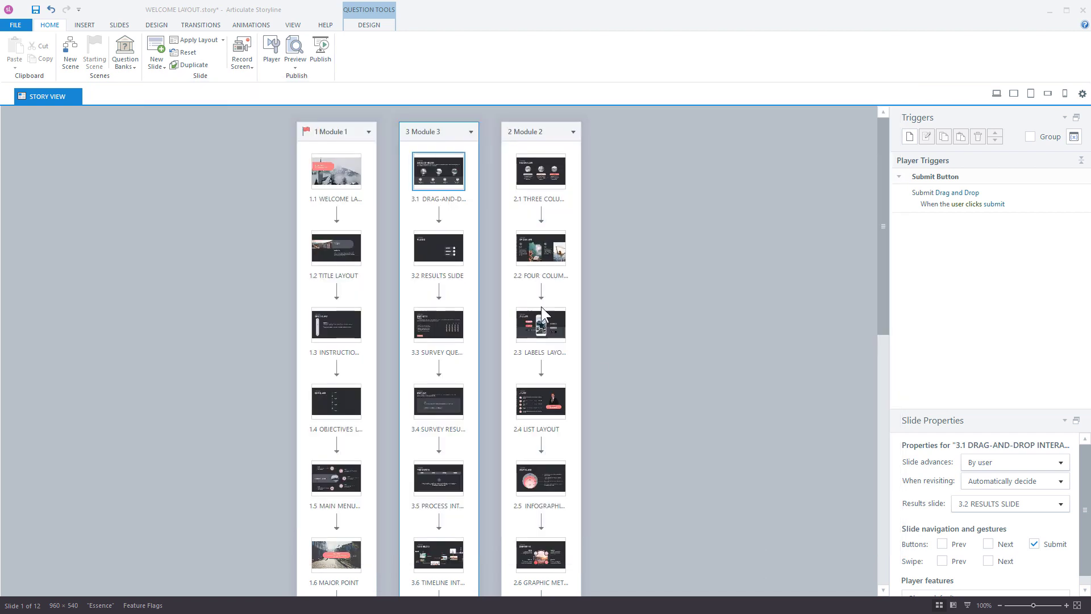